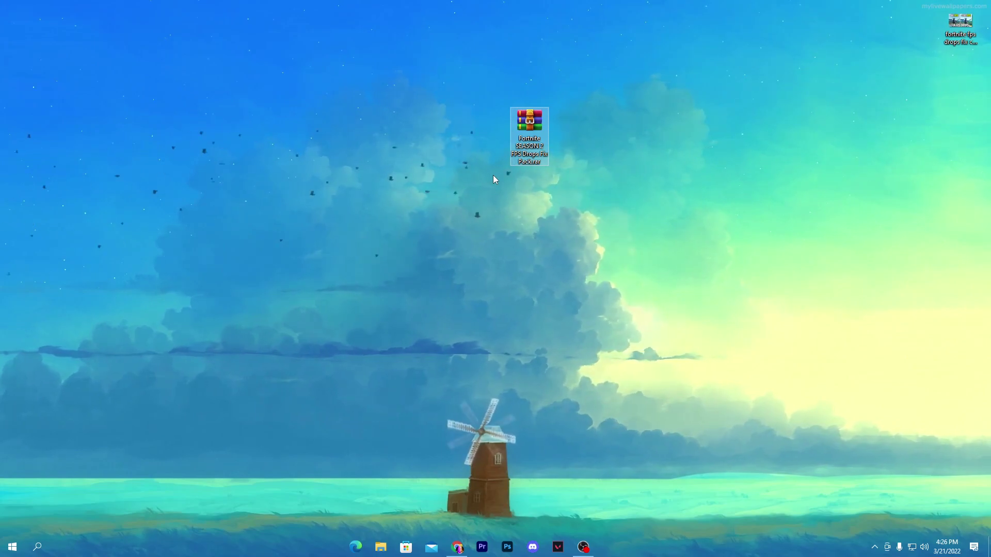
- Restore the Chrome window showing the Download Packs site from the taskbar
click(458, 546)
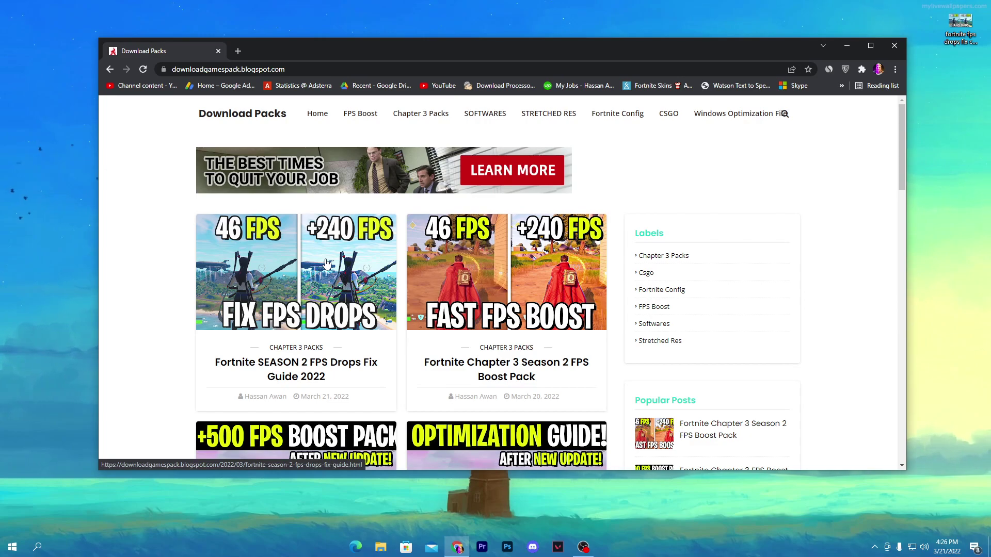
- Go to the Chapter 3 Packs category and close the unwanted File-Sharing pop-up tab
click(419, 120)
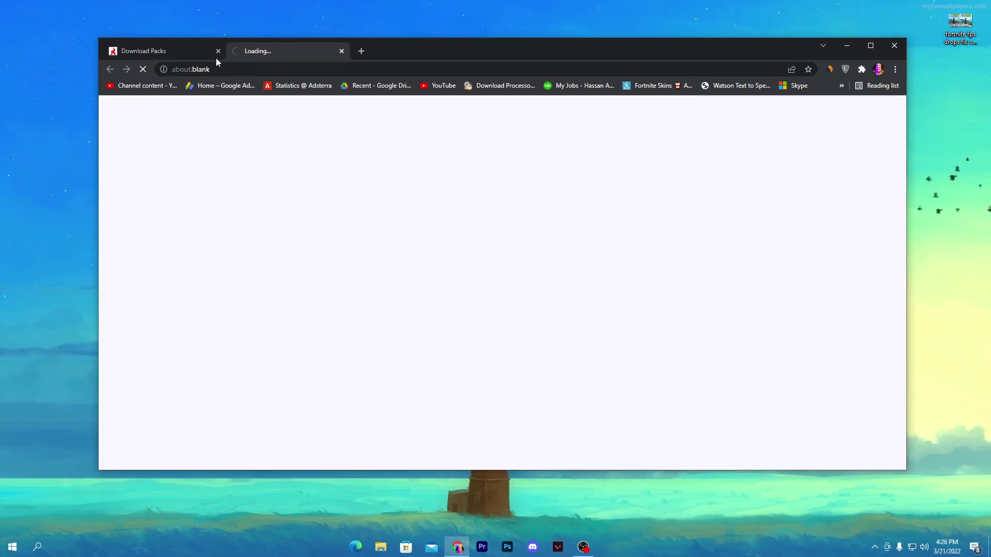
click(218, 58)
click(411, 114)
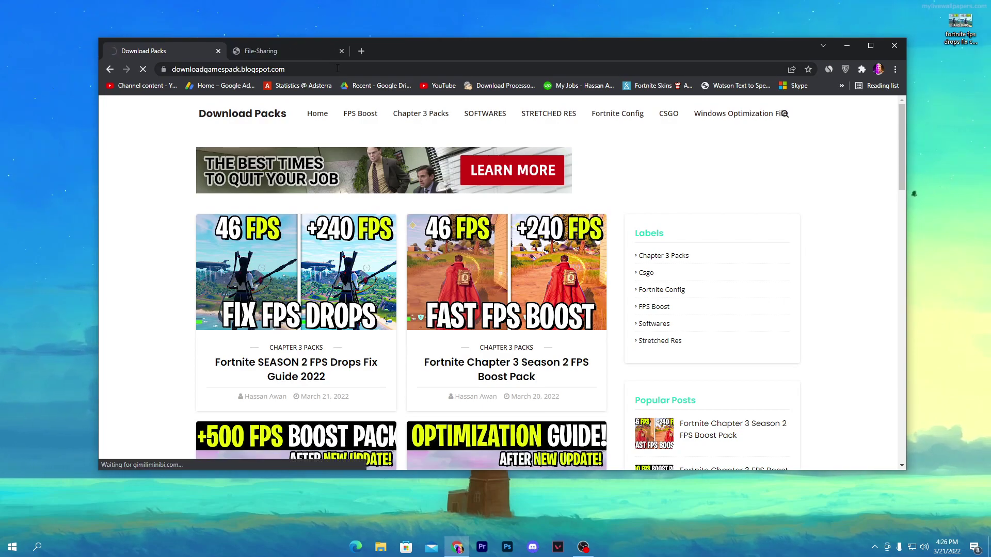
click(341, 52)
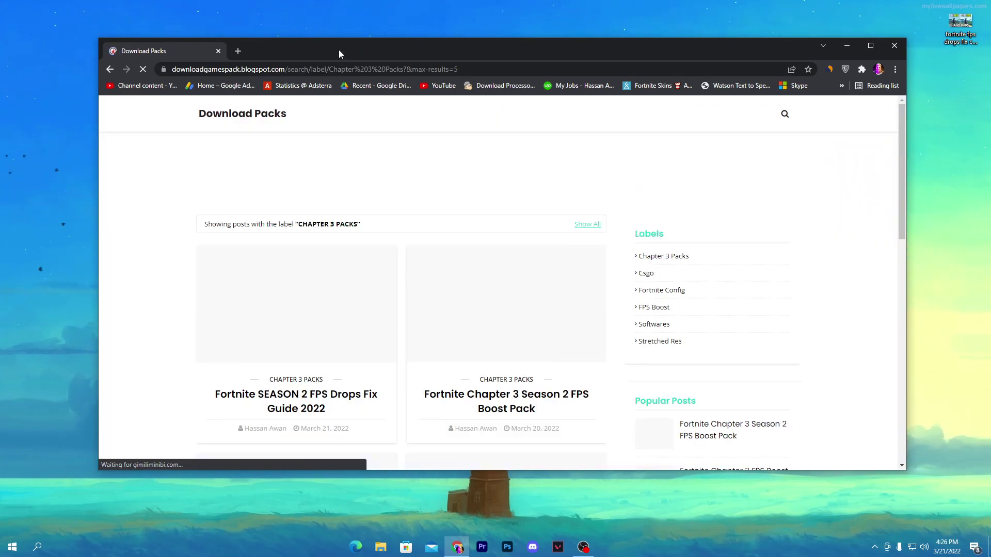
scroll(300, 323, down, 1)
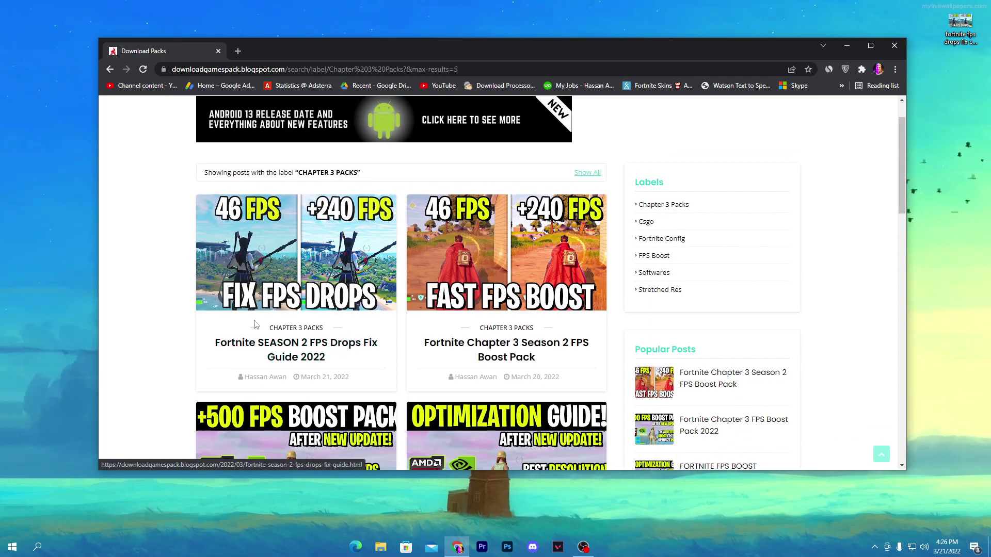
- Open the Fortnite SEASON 2 FPS Drops Fix Guide 2022 post and start its DOWNLOAD on UptoPacks
click(307, 252)
scroll(513, 255, down, 4)
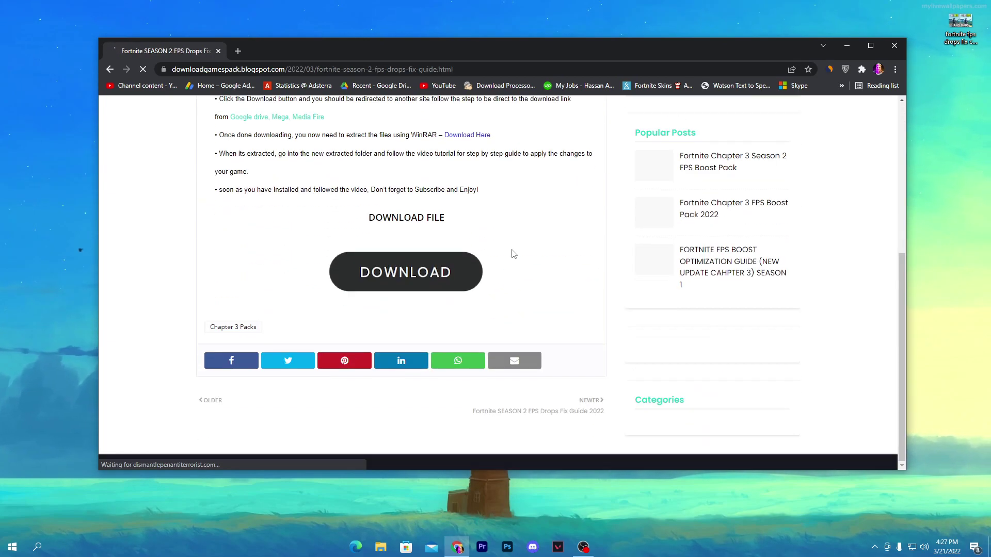
click(399, 282)
click(181, 49)
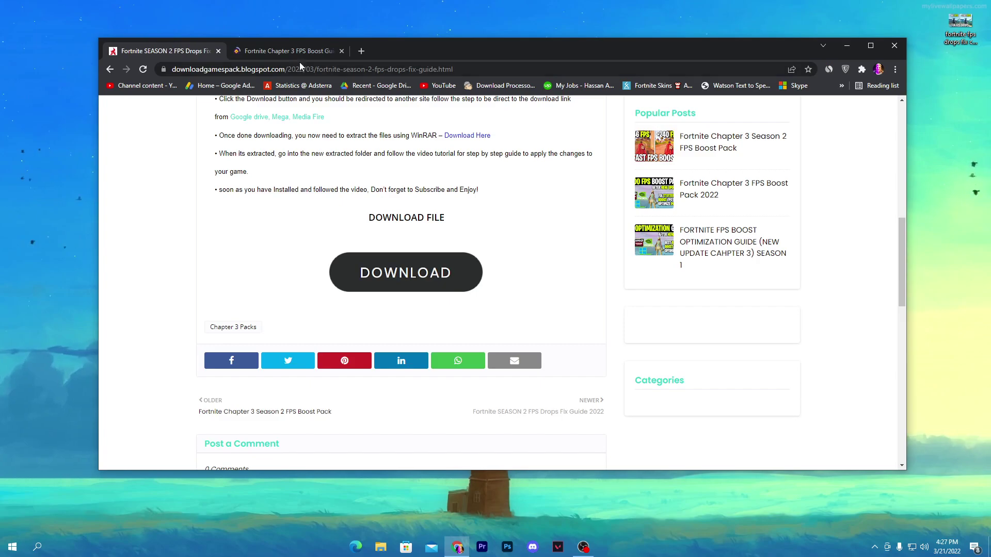
click(320, 51)
- Scroll the UptoPacks article past DOWNLOAD #1 and #2, then minimize Chrome to the desktop
scroll(483, 246, down, 15)
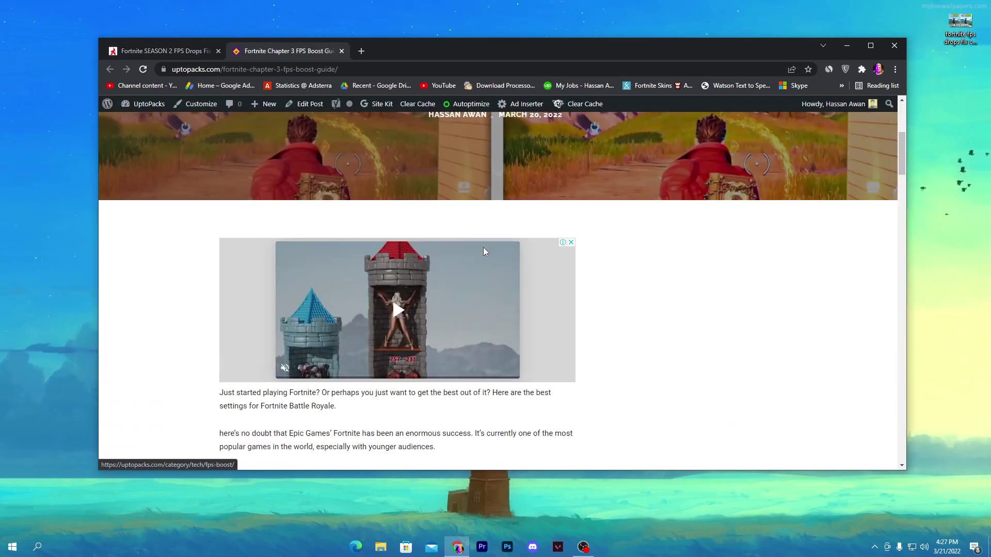
scroll(485, 252, down, 15)
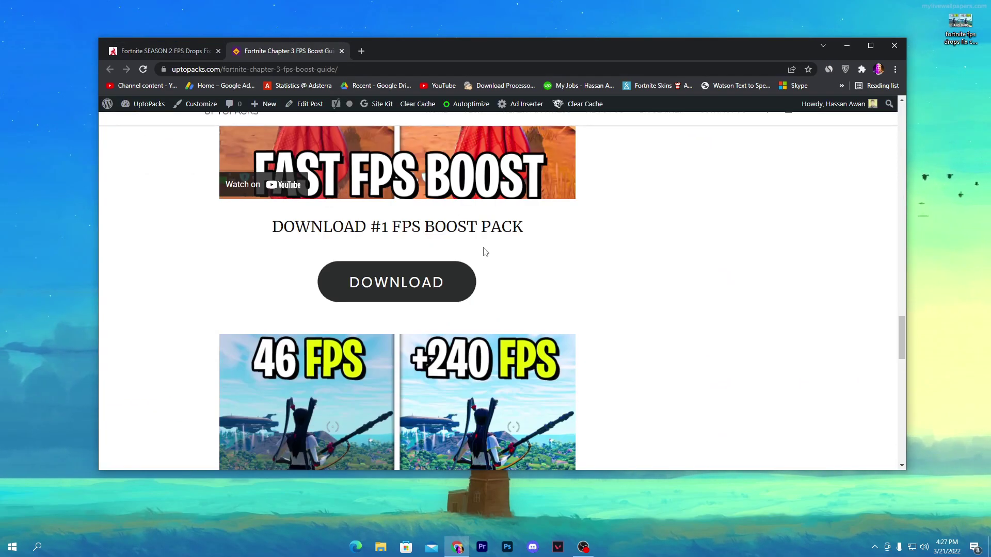
scroll(432, 266, up, 4)
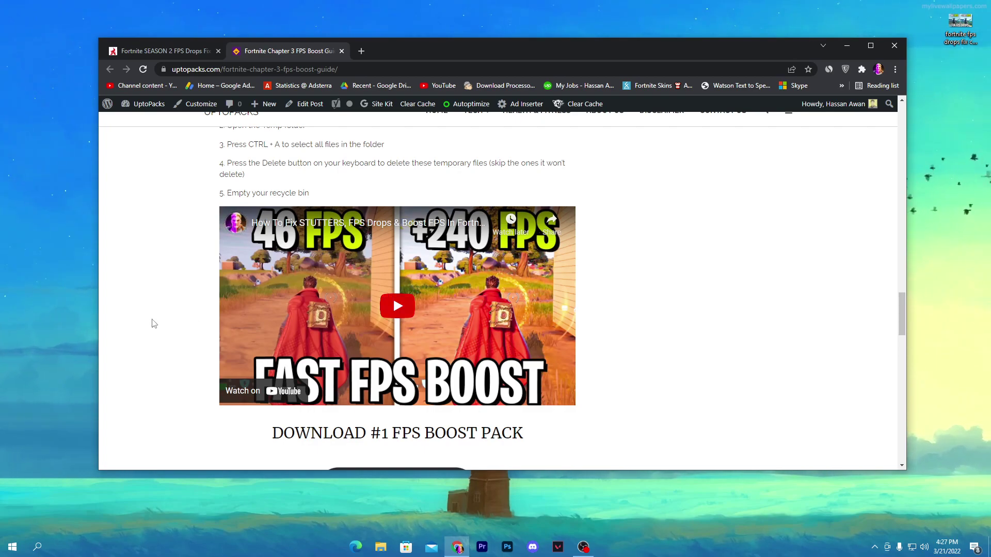
scroll(423, 266, down, 2)
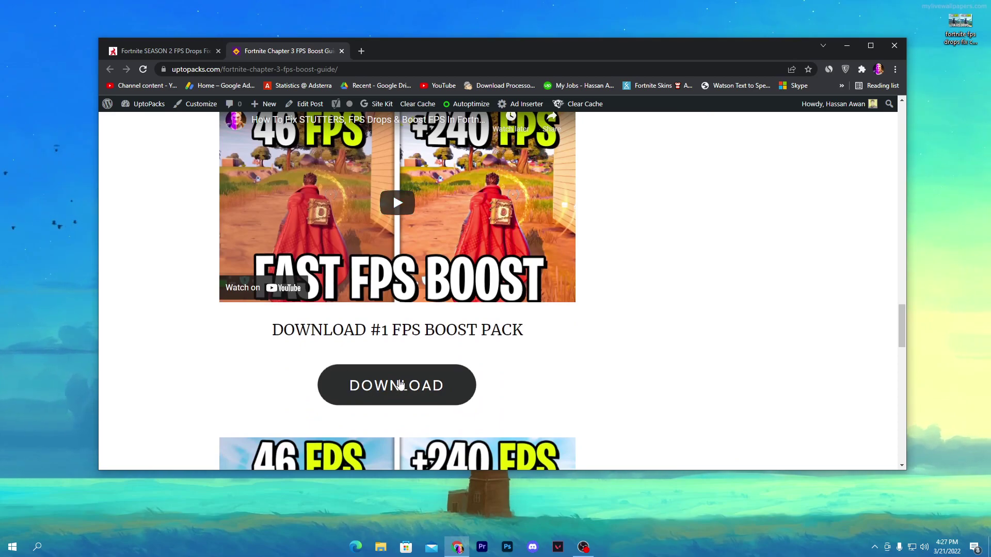
scroll(413, 358, up, 1)
scroll(414, 356, down, 2)
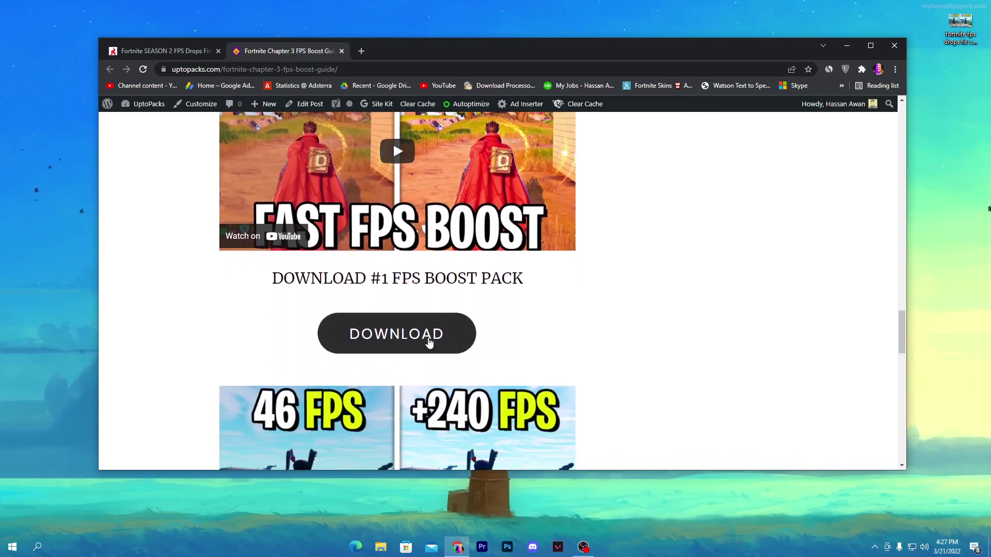
scroll(420, 336, down, 4)
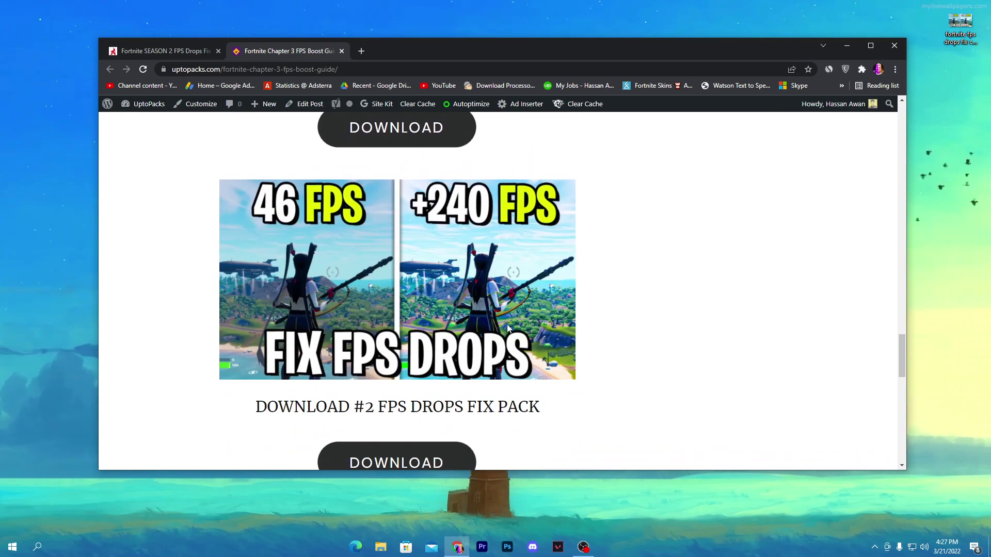
scroll(508, 328, down, 2)
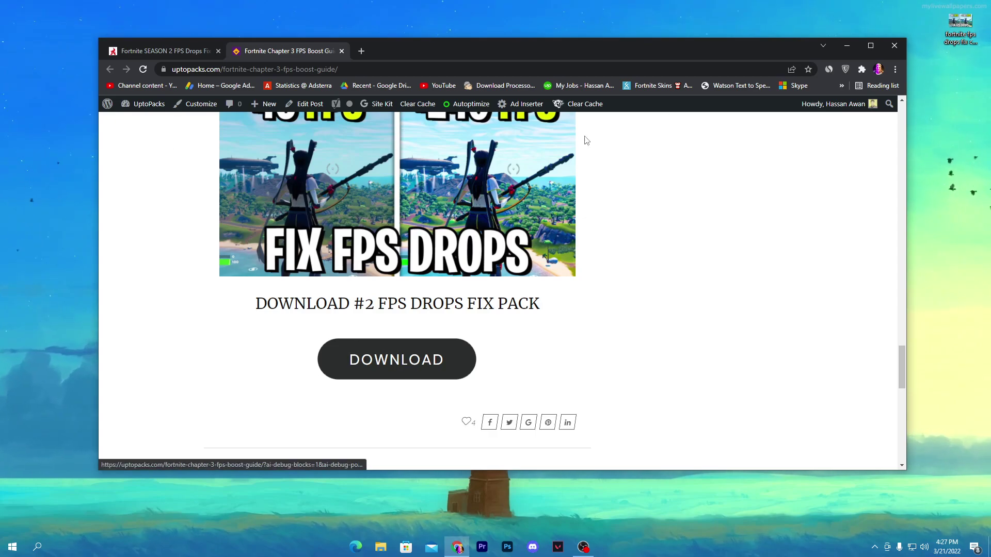
click(846, 46)
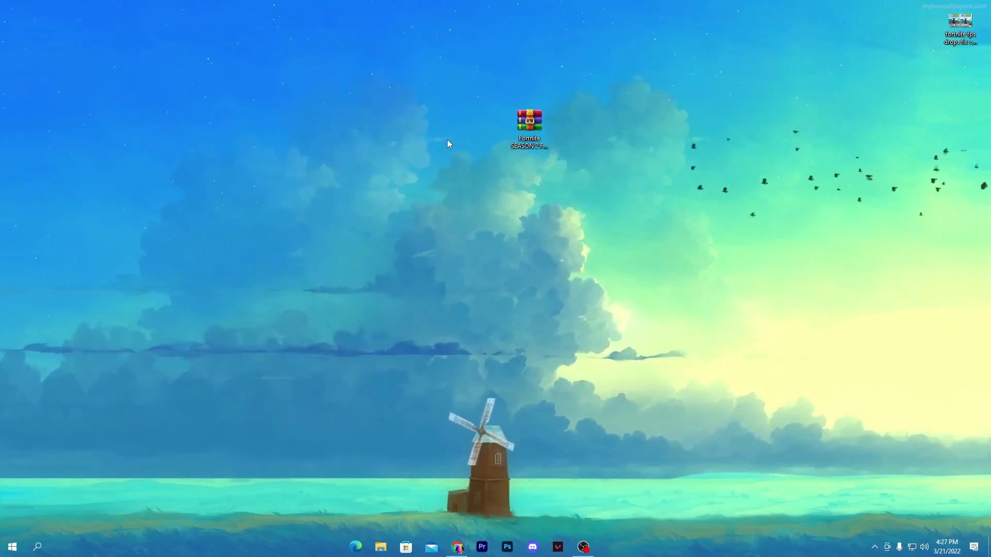
- Extract the downloaded Fortnite Fix Pack RAR archive onto the desktop with Extract Here
drag(432, 126, 519, 131)
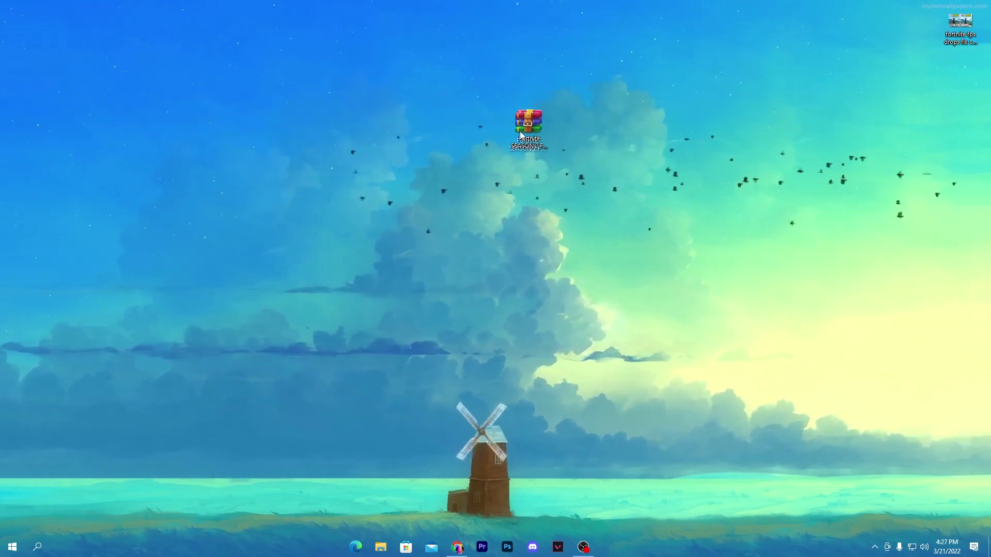
right_click(530, 120)
click(573, 172)
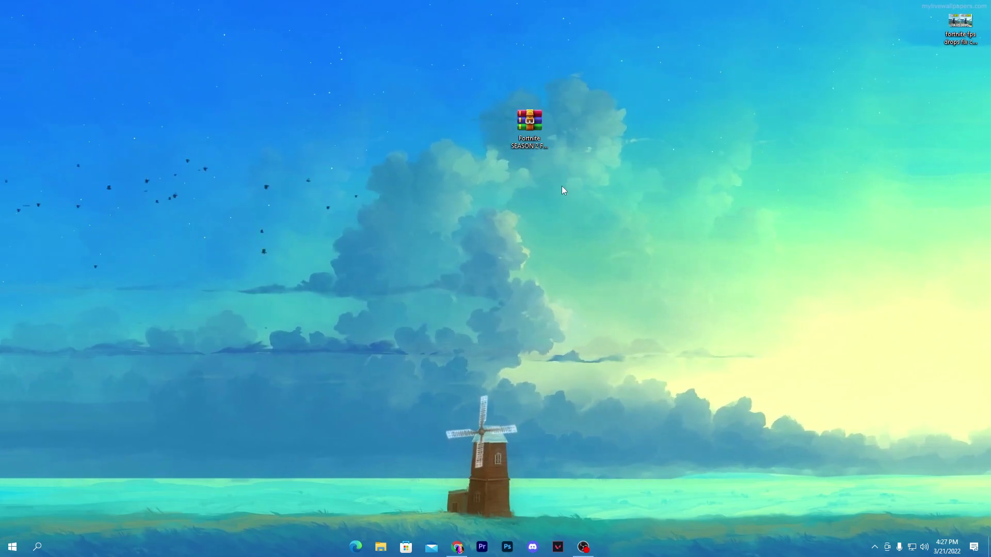
- Open the extracted Fortnite SEASON 2 FPS Drops Fix Pack folder to view its three files
drag(18, 20, 475, 126)
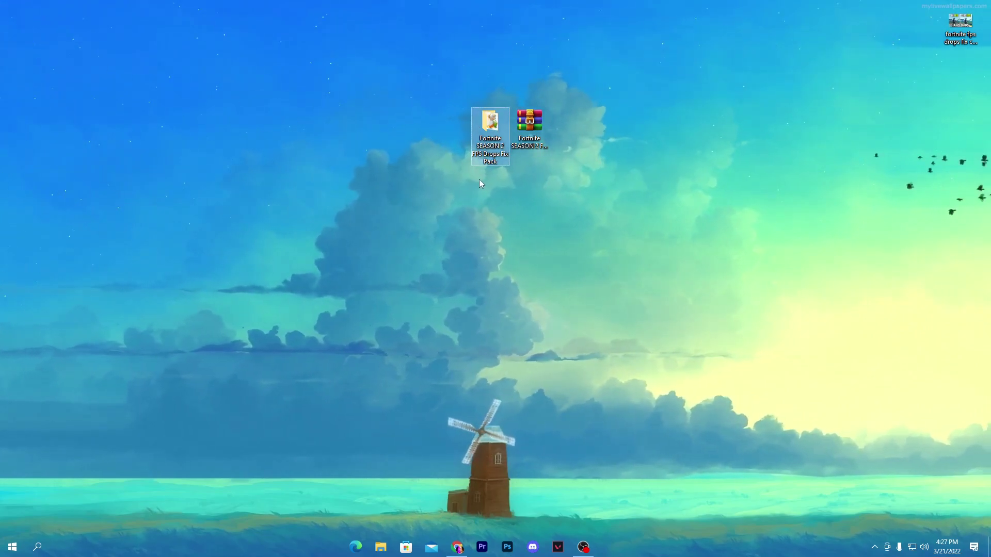
double_click(478, 126)
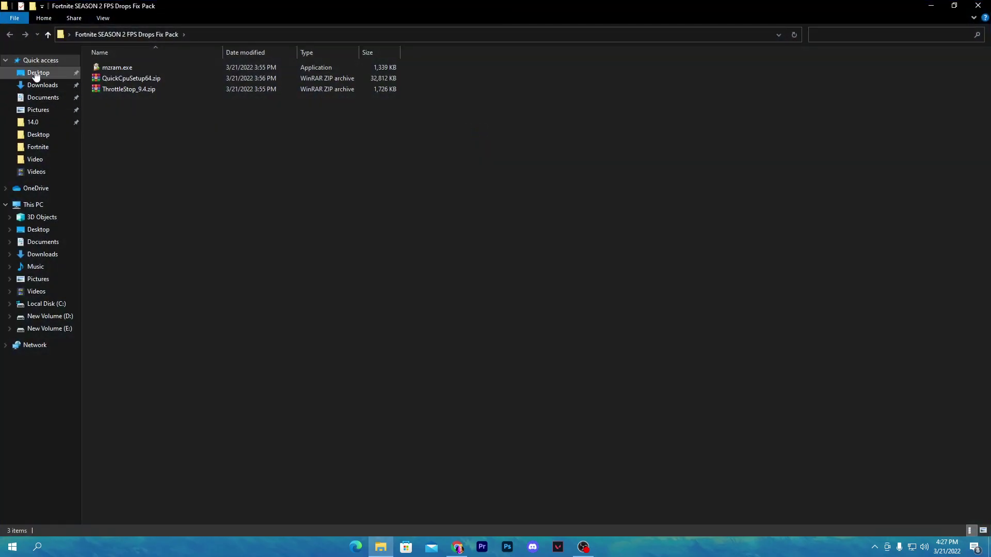
drag(155, 122, 314, 64)
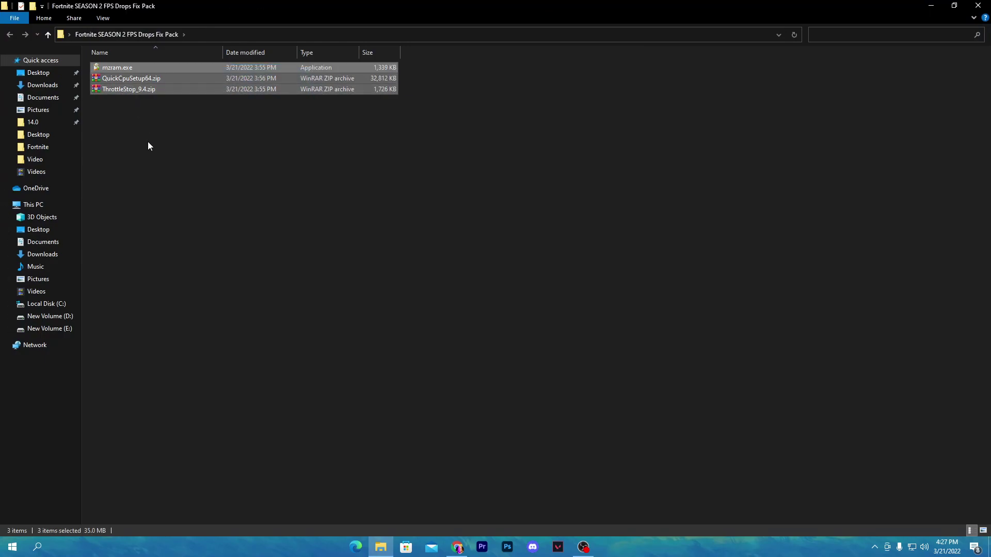
click(148, 146)
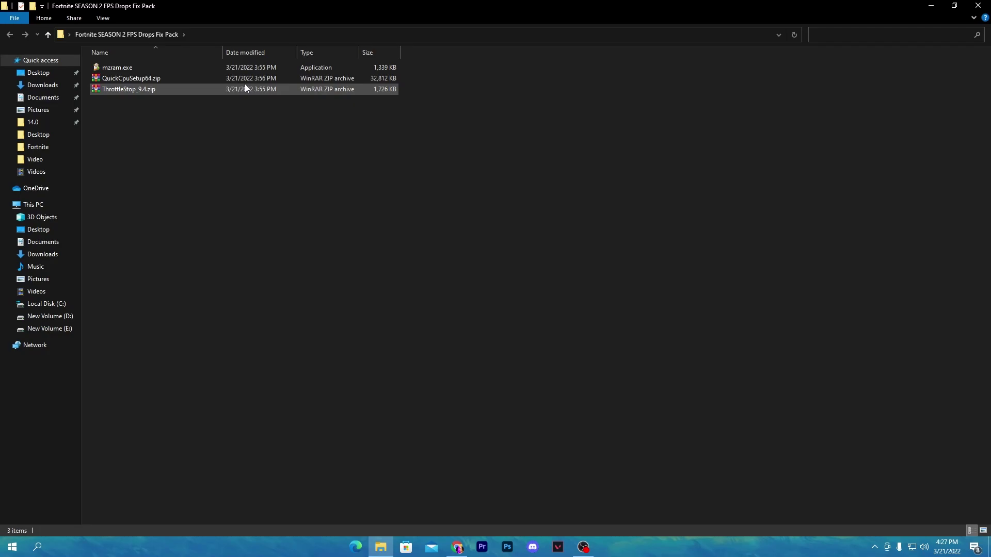
- Run the Quick CPU x64 installer from QuickCpuSetup64.zip, cancel its setup, and close WinRAR
double_click(171, 81)
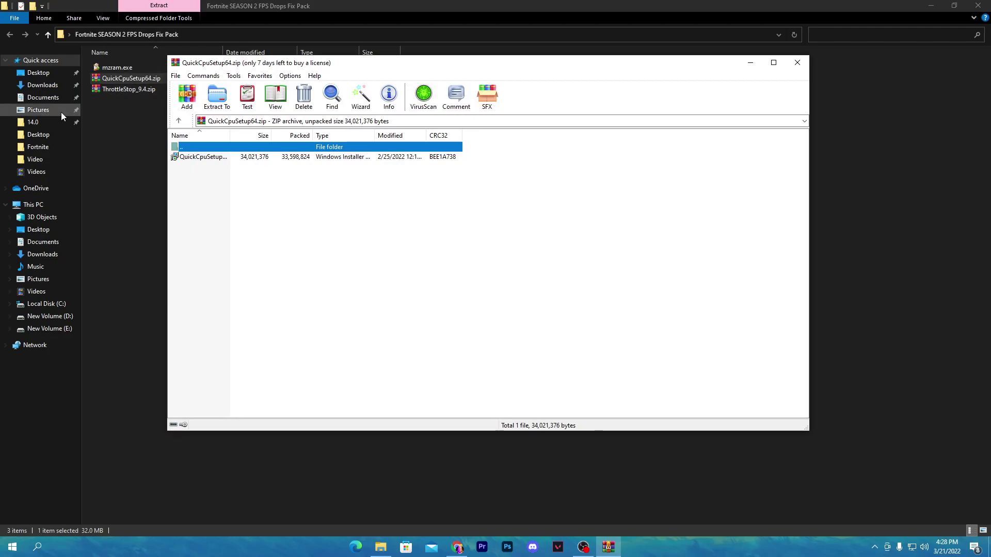
double_click(224, 158)
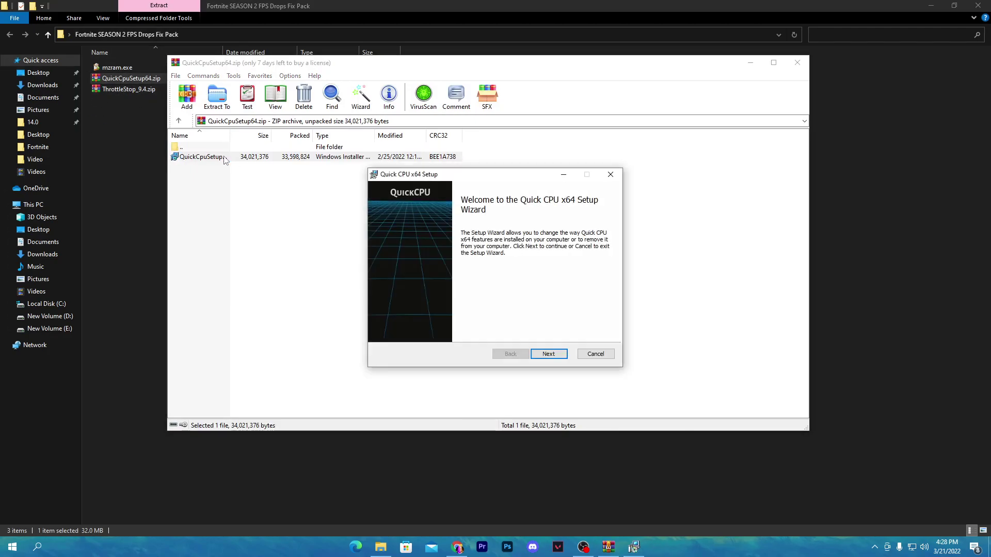
click(549, 353)
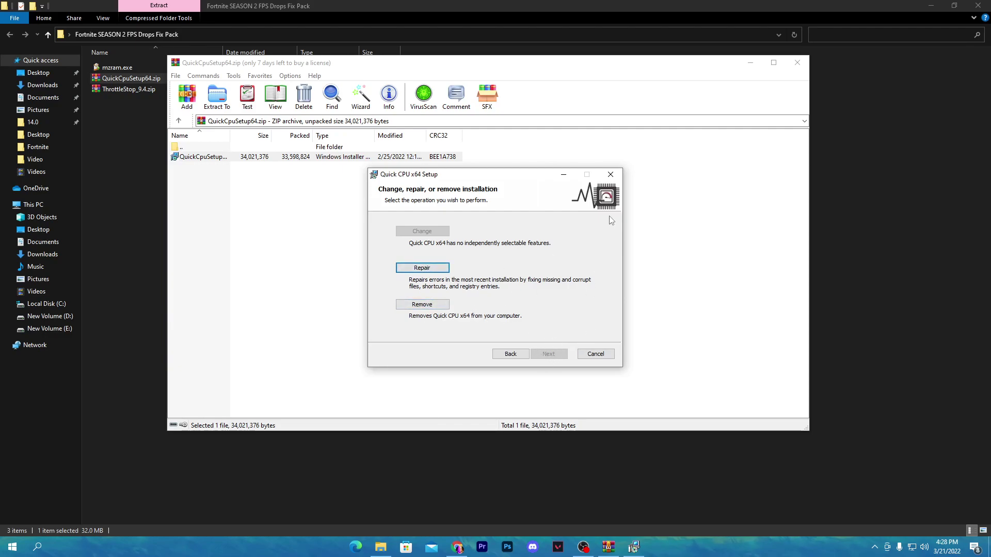
click(611, 175)
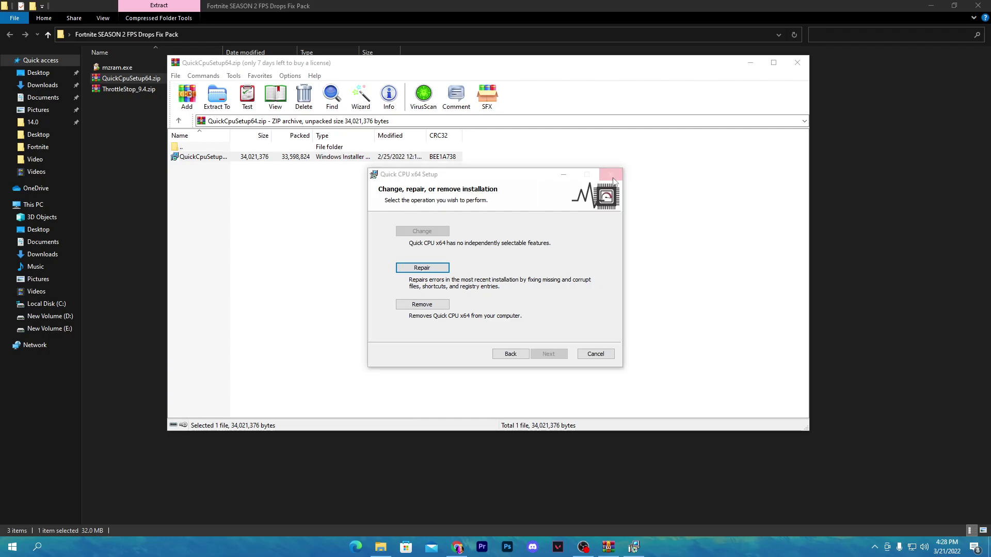
click(474, 289)
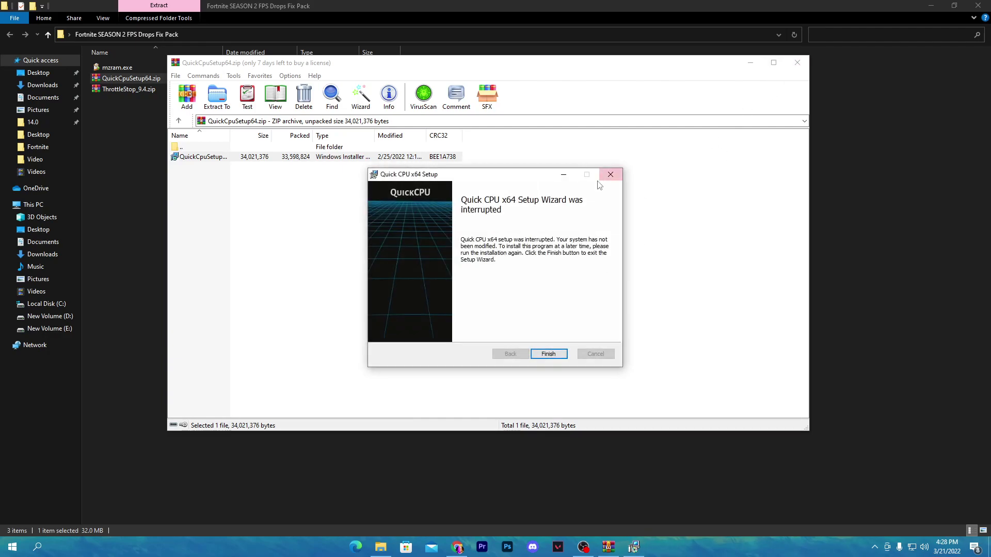
click(548, 354)
click(797, 63)
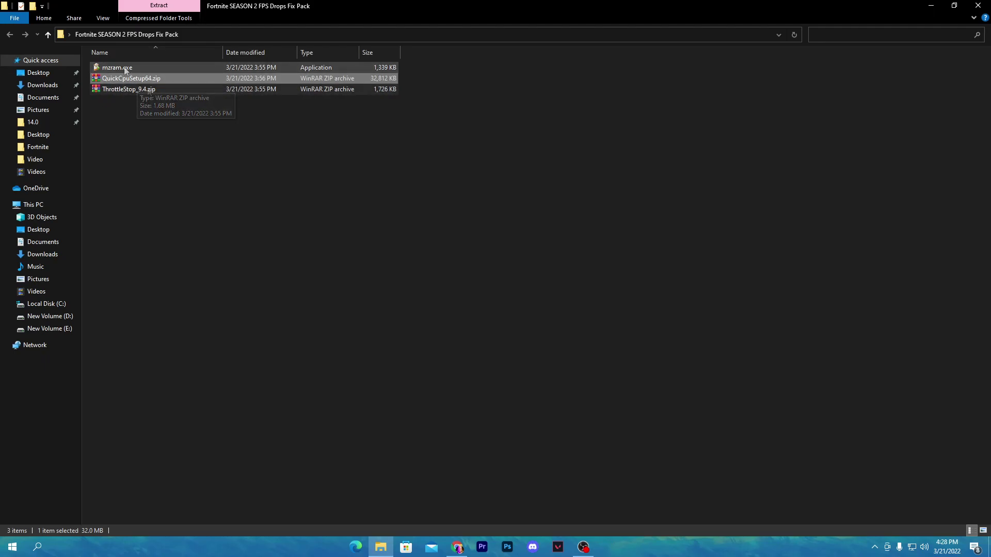
- Launch QuickCPU from the Windows search
click(34, 551)
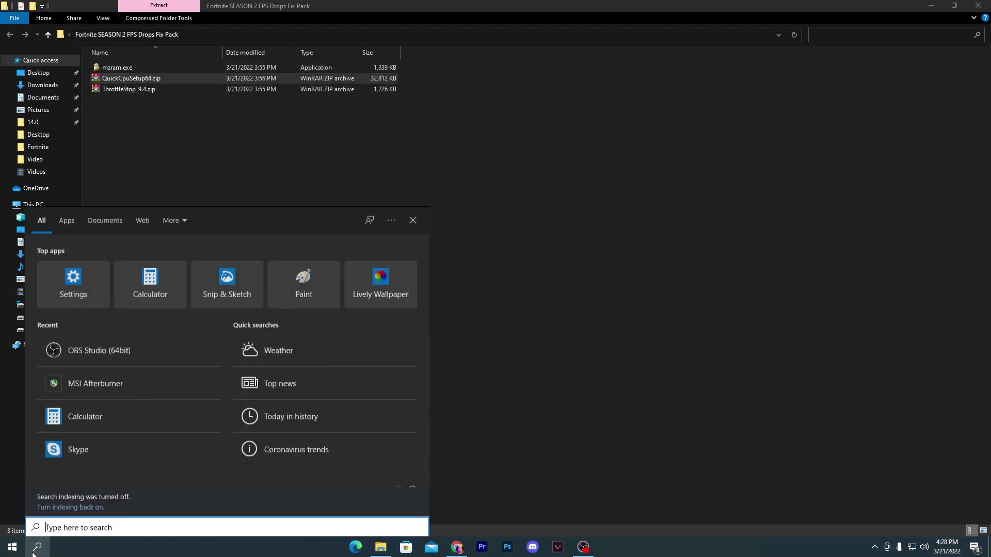
text(qui)
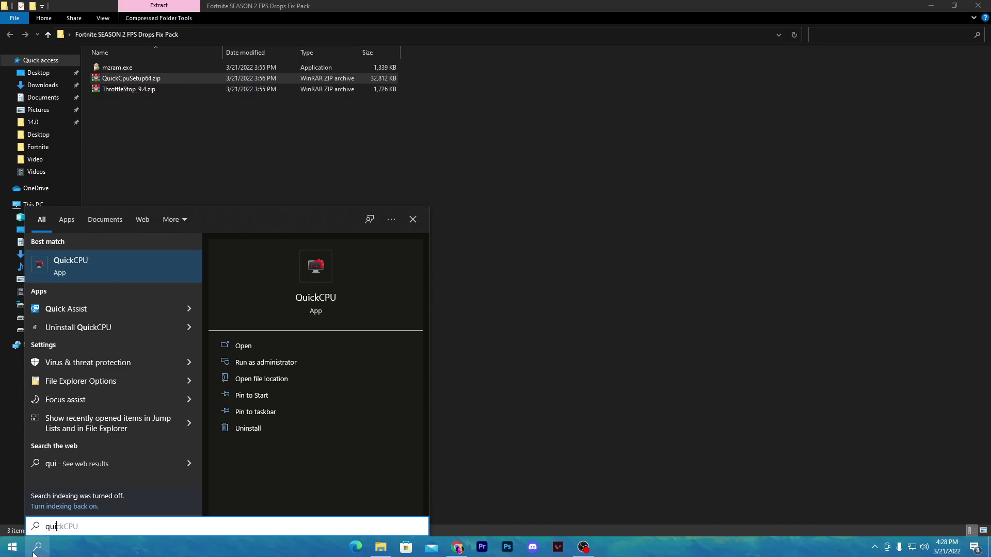
click(34, 552)
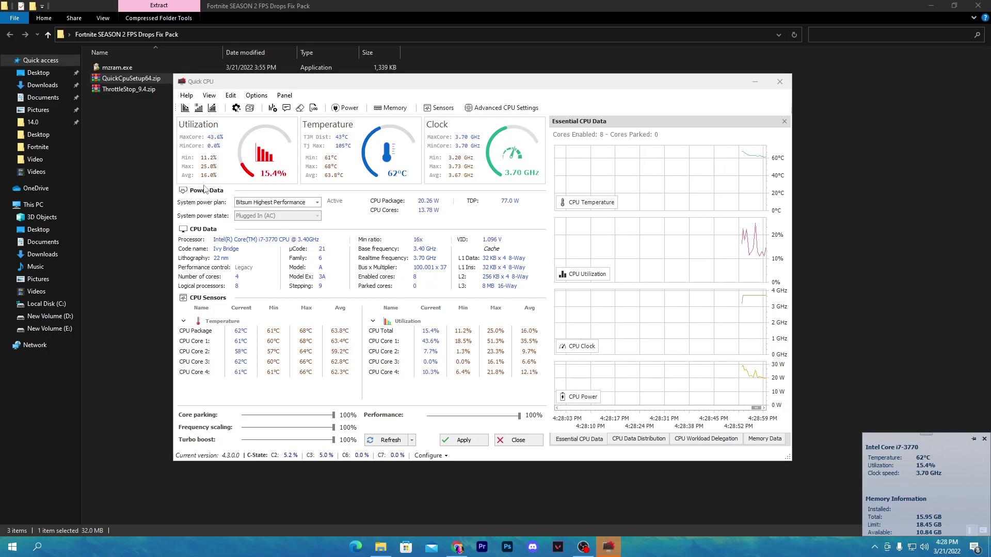
- Apply the Bitsum Highest Performance power plan in QuickCPU and close it
click(316, 202)
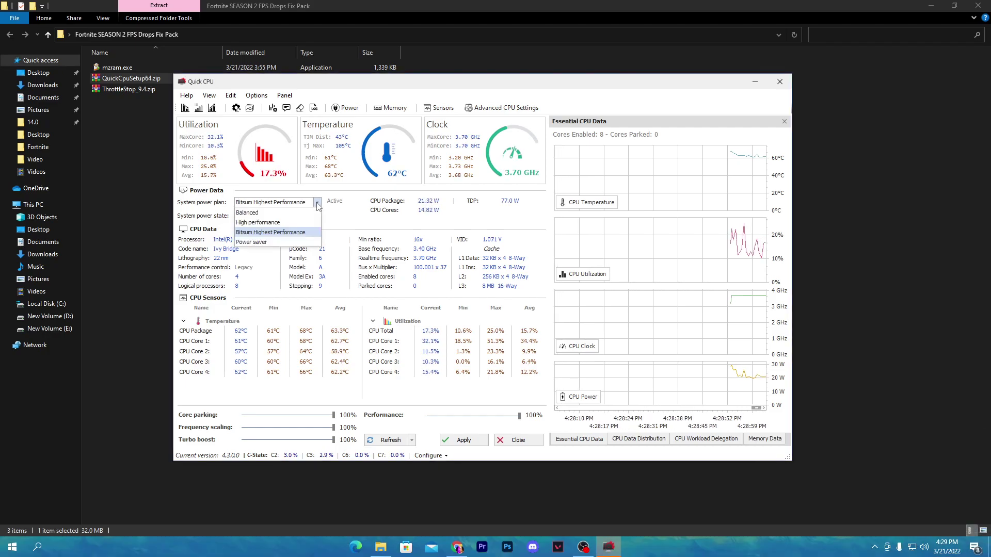
click(263, 233)
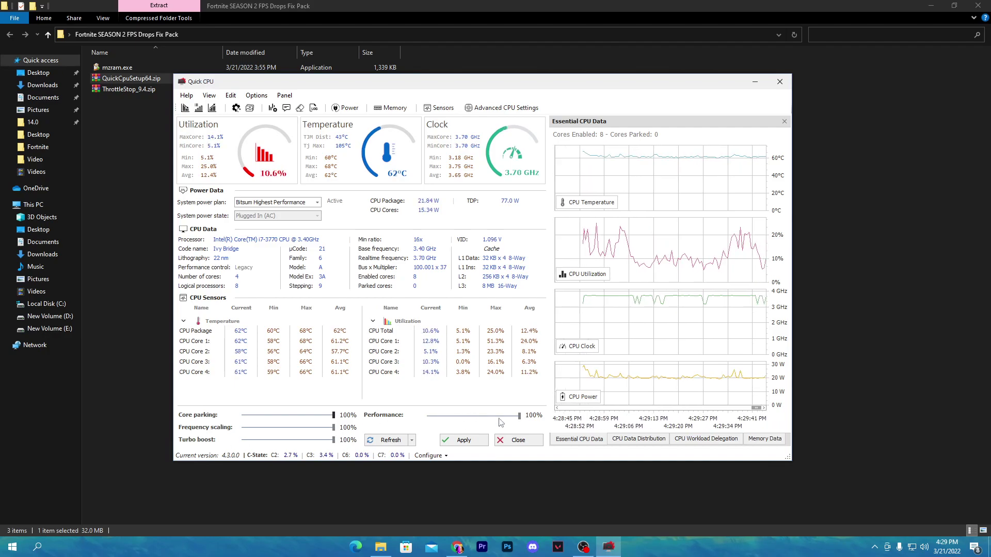
click(461, 440)
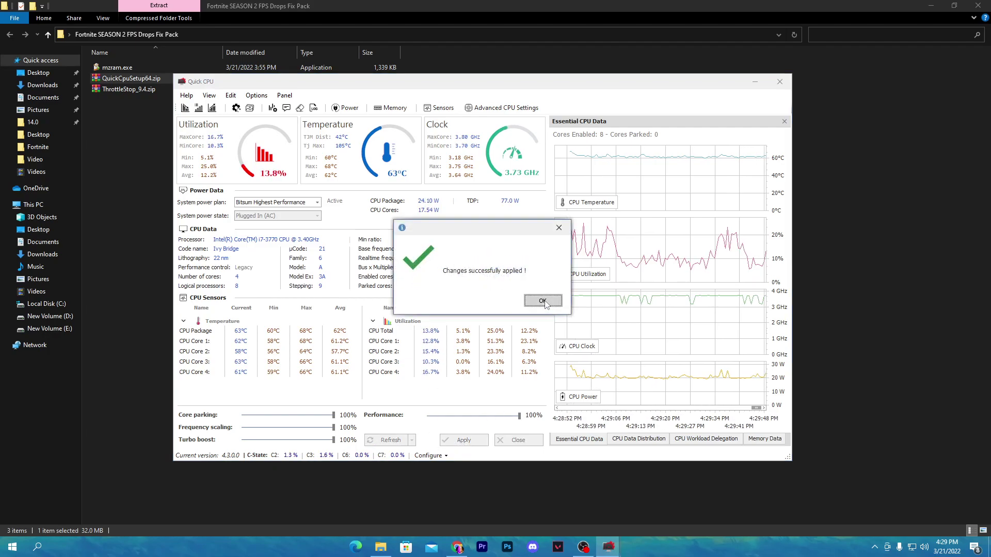
click(597, 301)
click(780, 82)
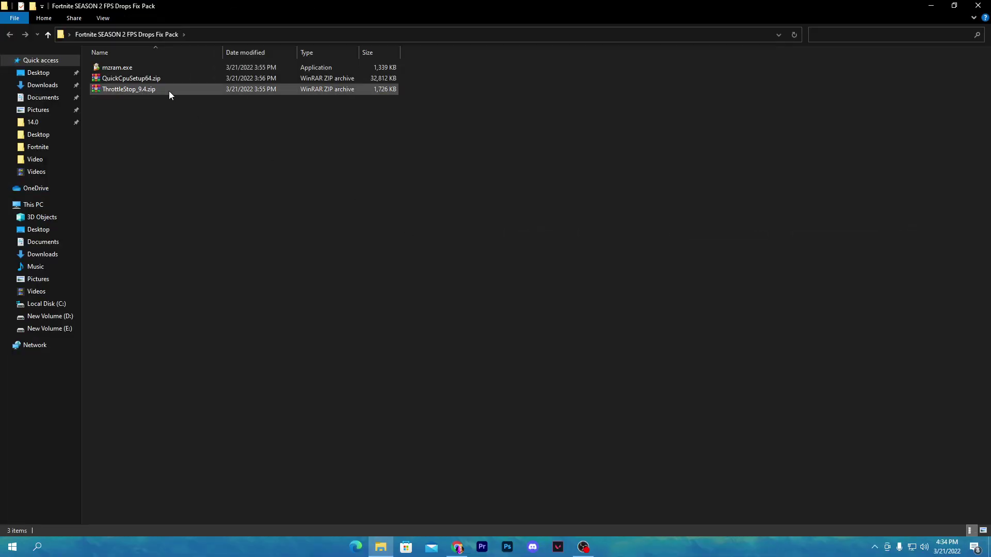
- Install Mz RAM Booster from mzram.exe with default location and a desktop icon, then launch it
double_click(115, 66)
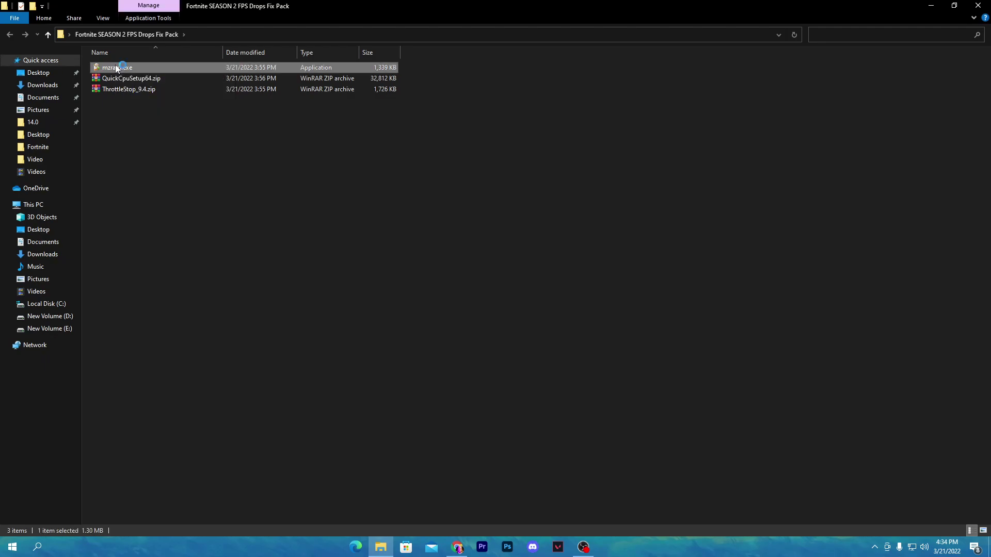
click(518, 299)
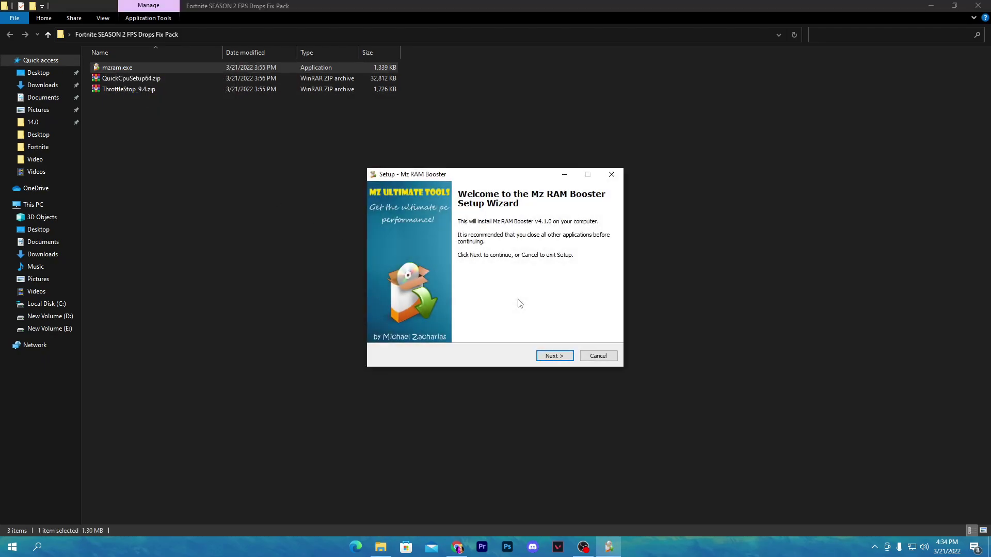
click(556, 356)
click(558, 358)
click(556, 356)
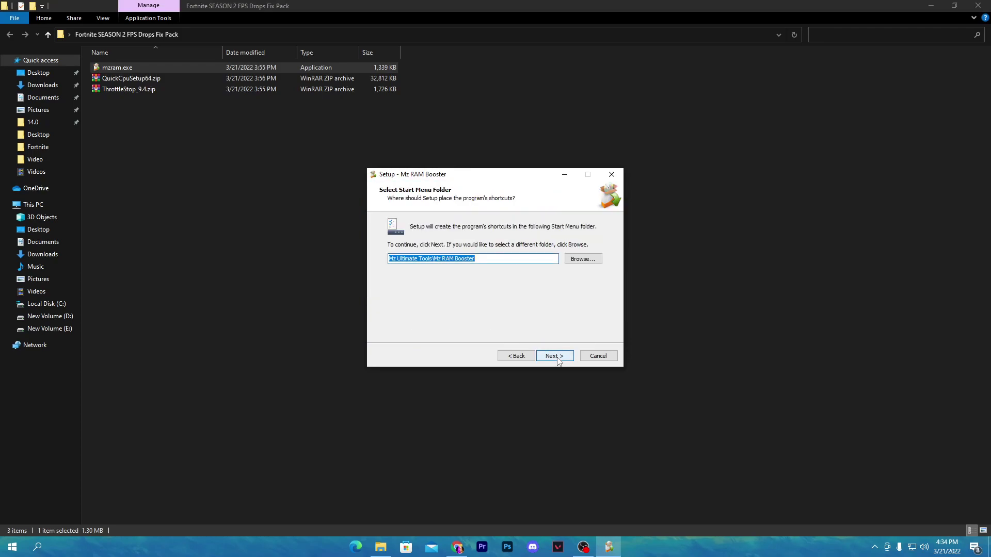
click(557, 357)
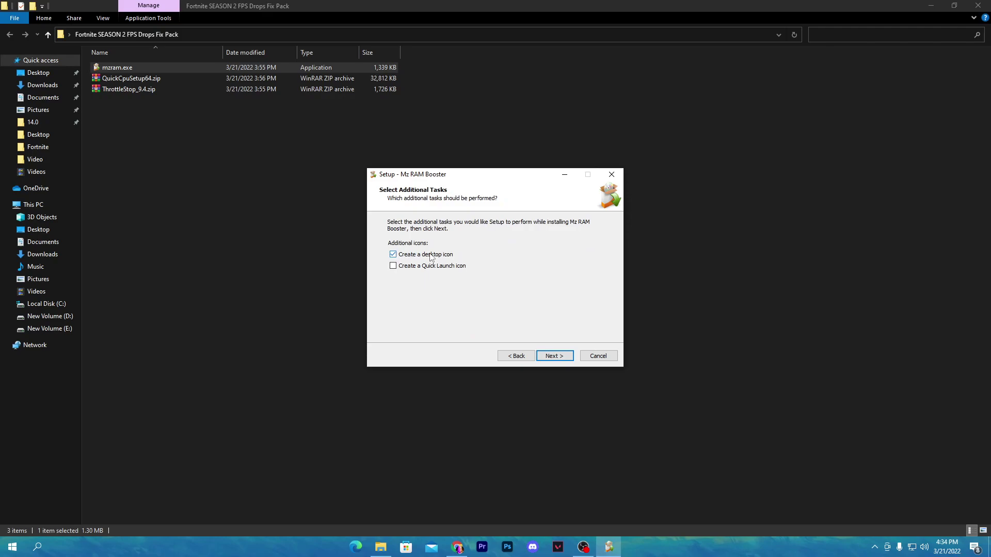
click(554, 356)
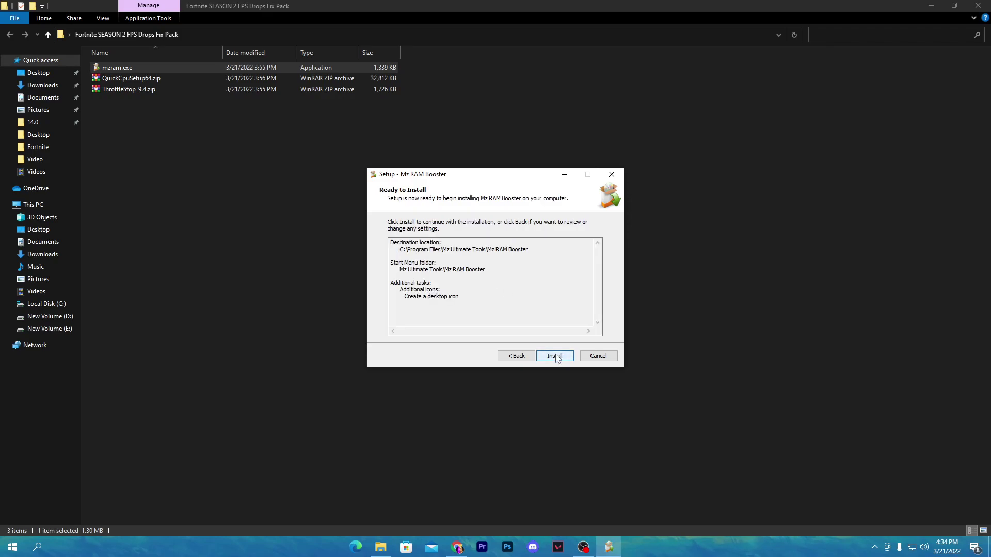
click(554, 356)
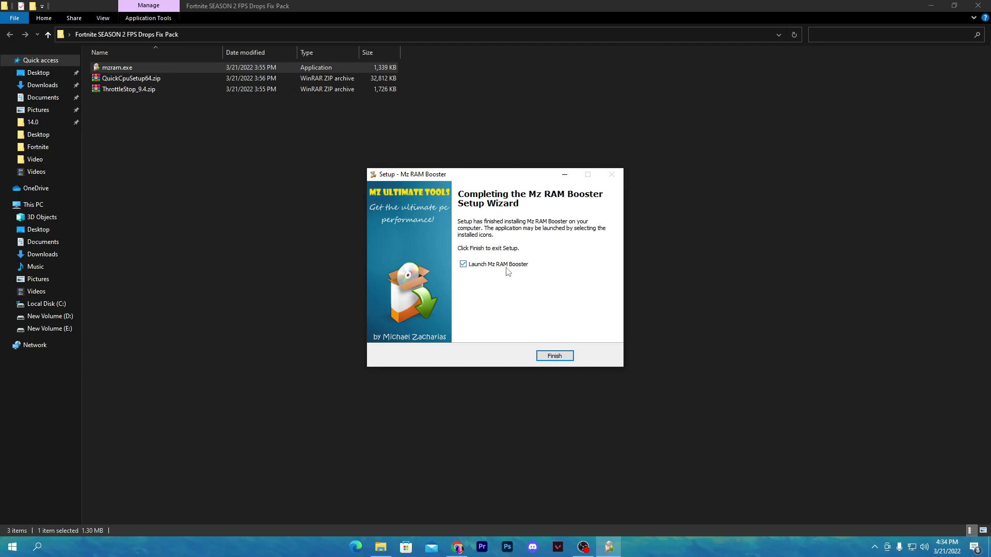
click(554, 356)
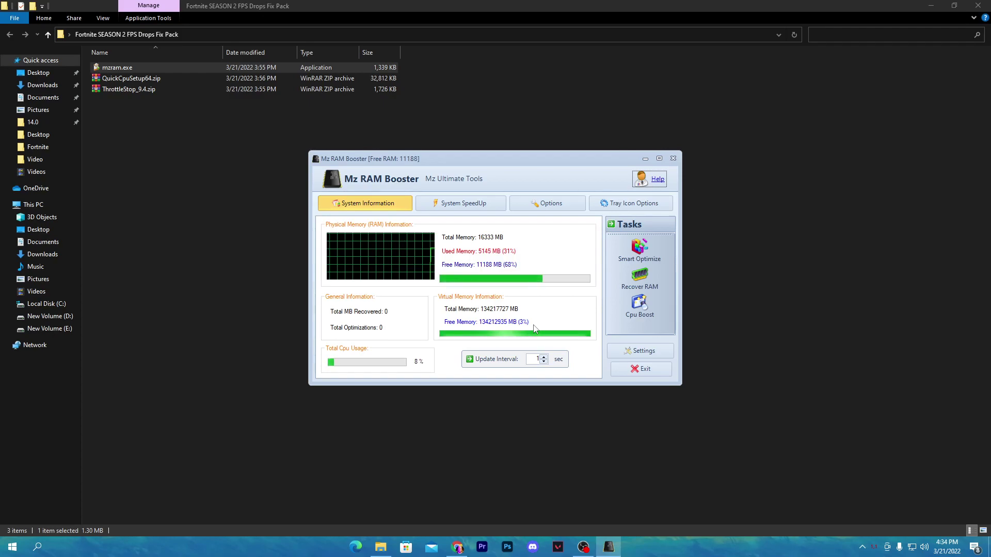
- Apply the recommended memory optimization values in Mz RAM Booster's Options
click(531, 204)
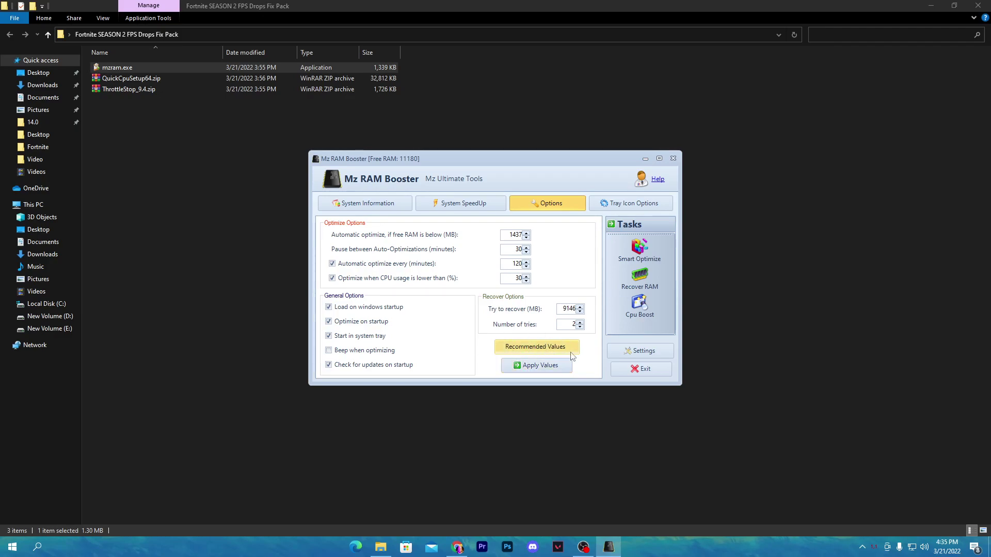
click(532, 370)
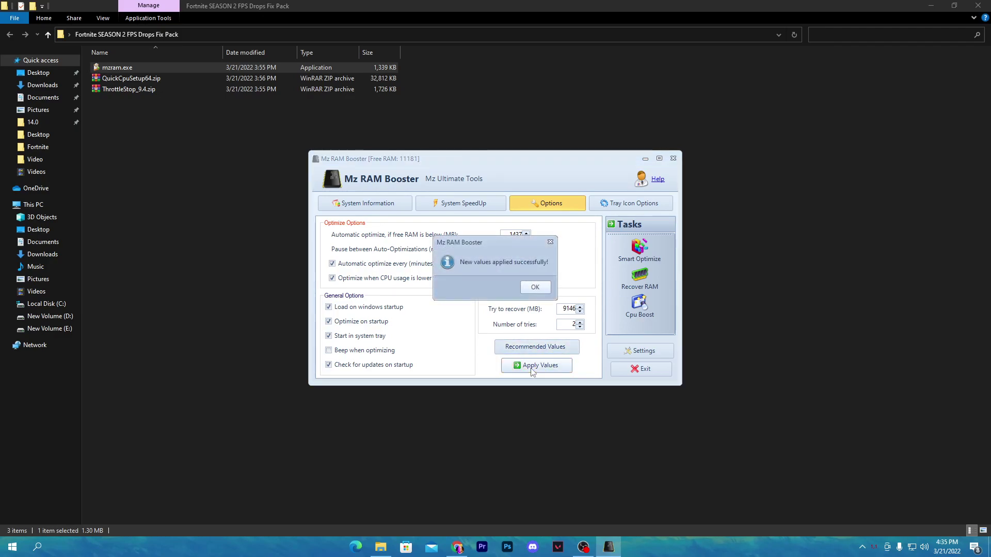
click(529, 289)
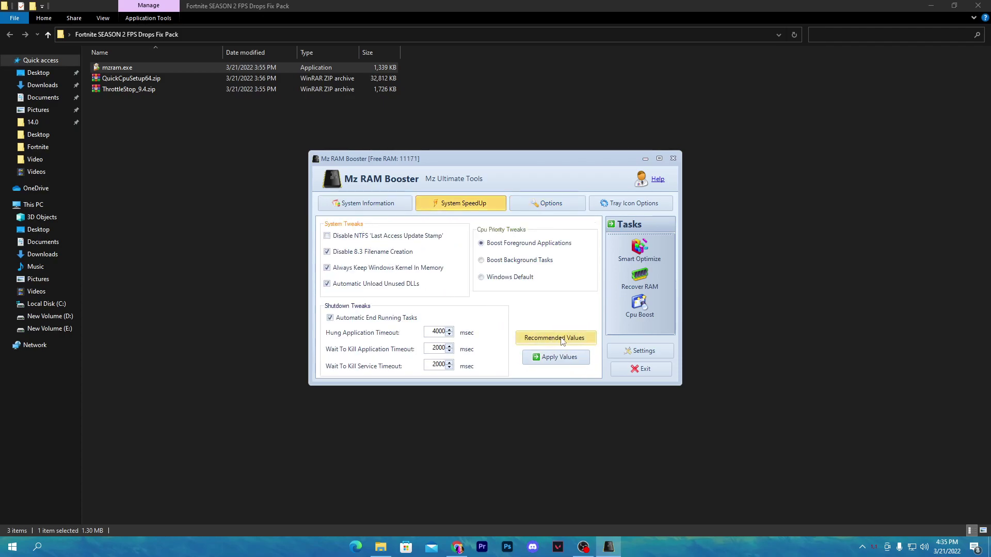
- Apply the recommended System SpeedUp tweaks and close Mz RAM Booster
click(560, 356)
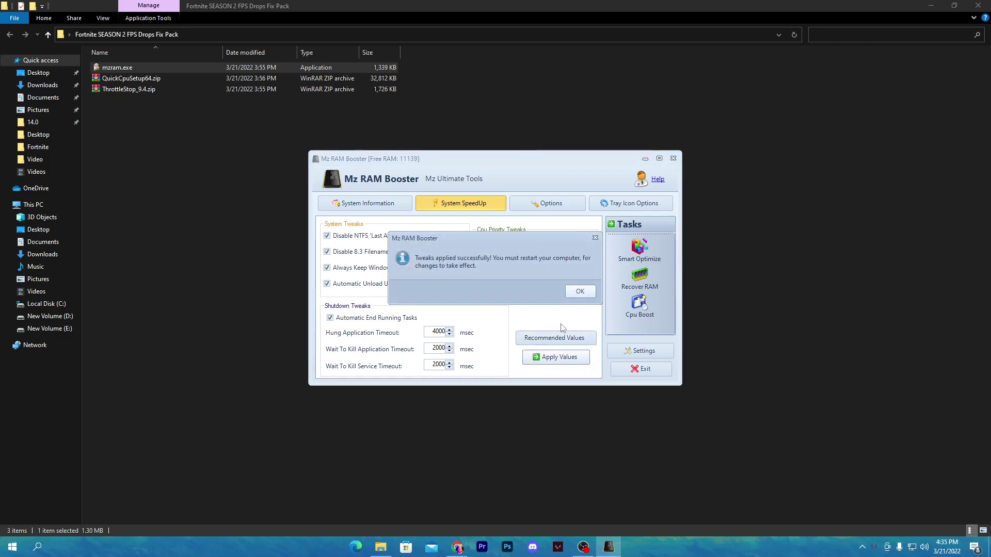
click(580, 292)
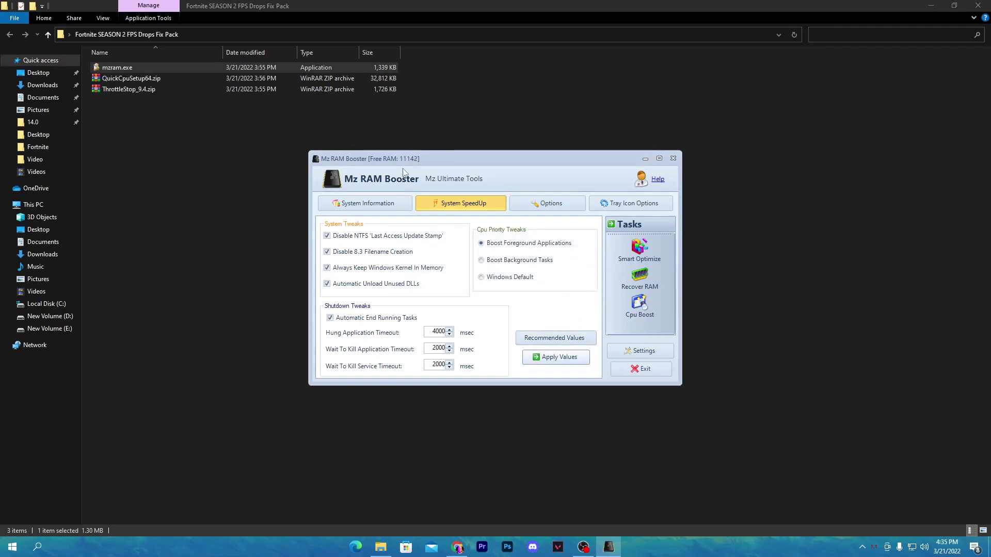
click(673, 159)
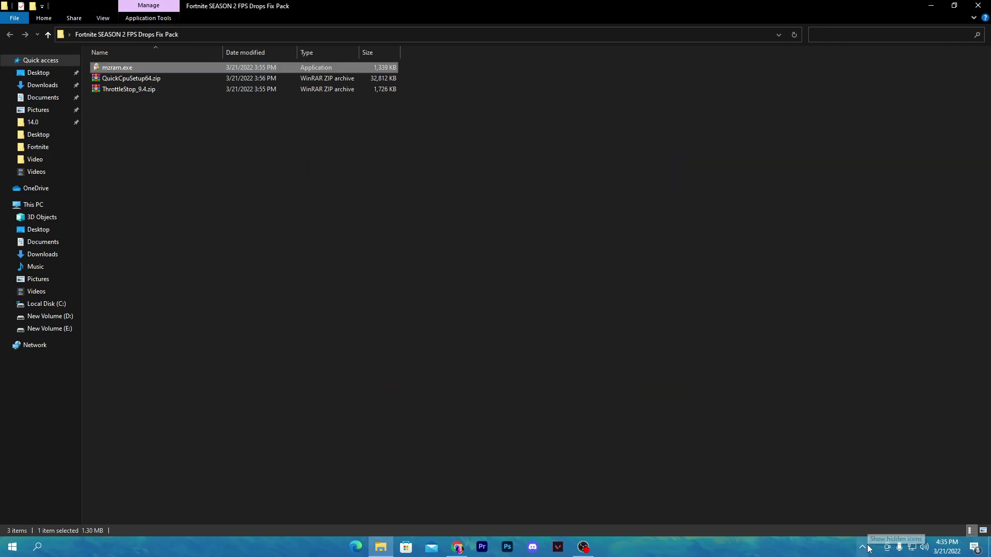
- Extract ThrottleStop.exe from ThrottleStop_9.4.zip into the fix pack folder and launch it, accepting the warning
double_click(120, 88)
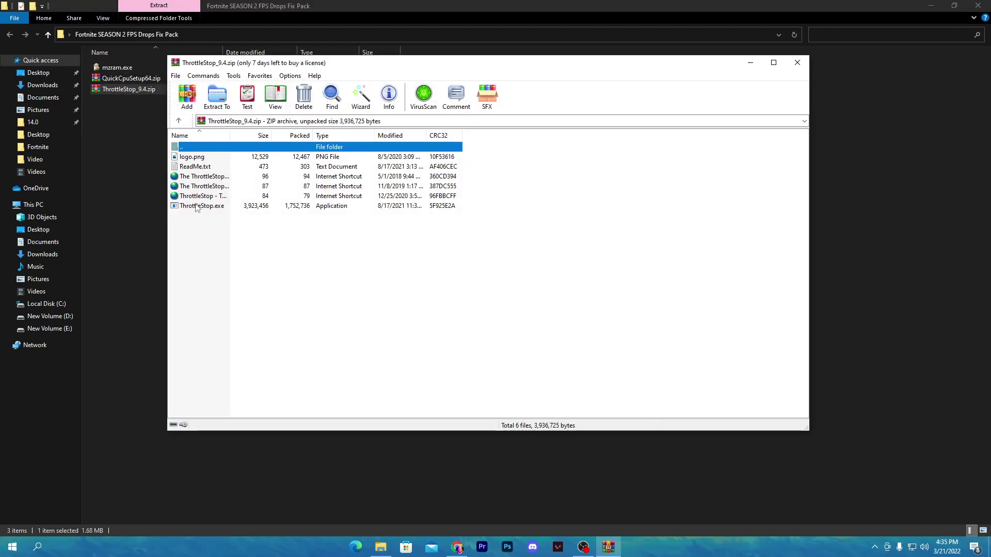
drag(197, 207, 117, 170)
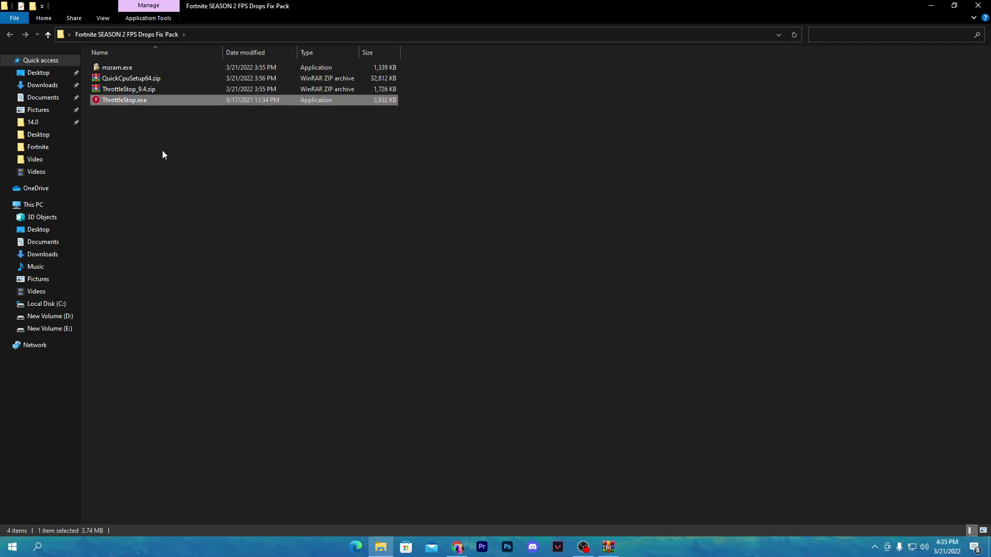
double_click(115, 102)
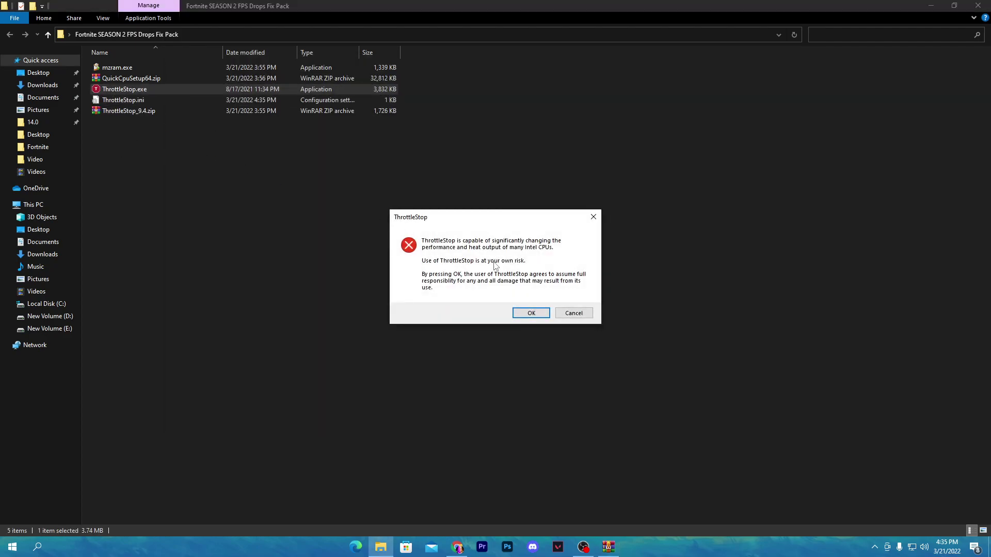
click(537, 313)
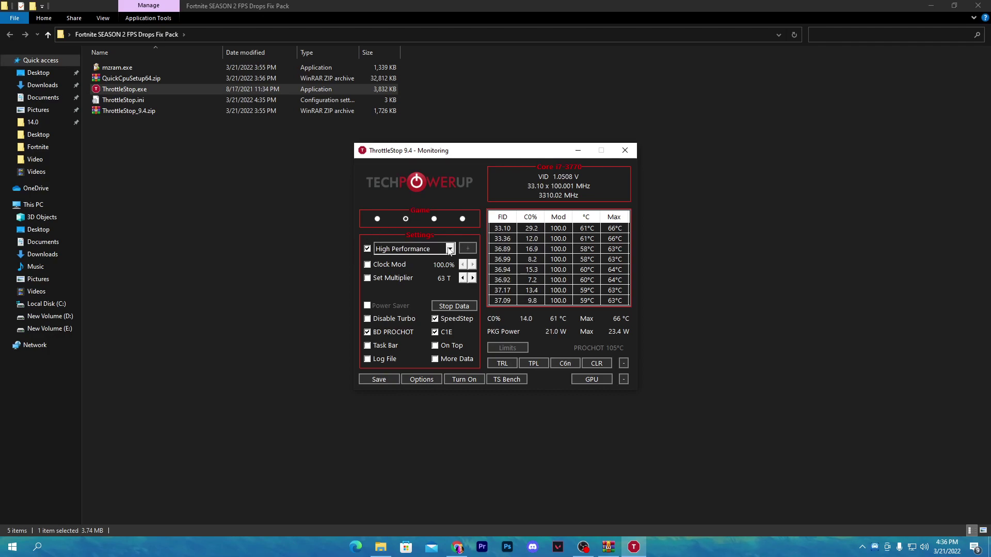
- Keep the High Performance profile, turn ThrottleStop on, and minimize it
click(449, 249)
click(389, 261)
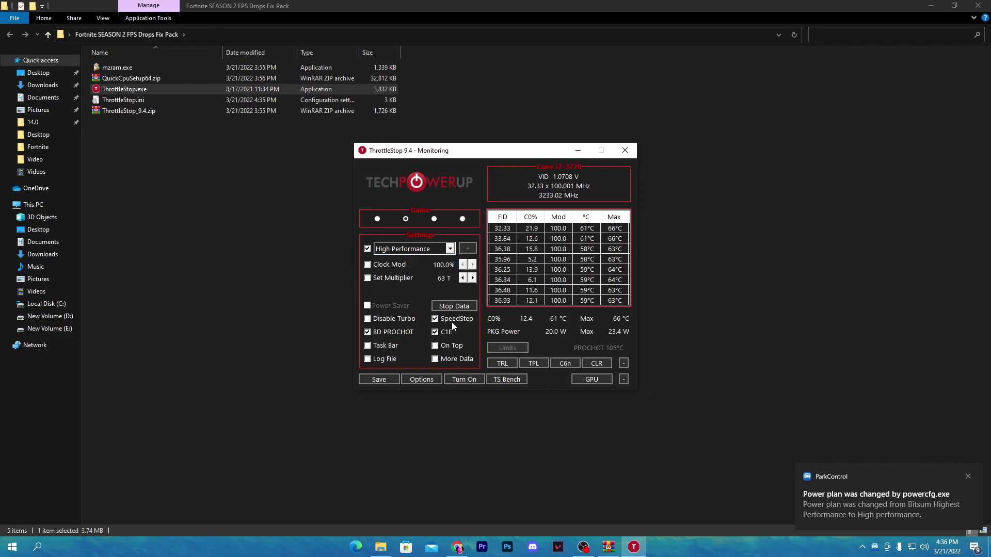
click(465, 380)
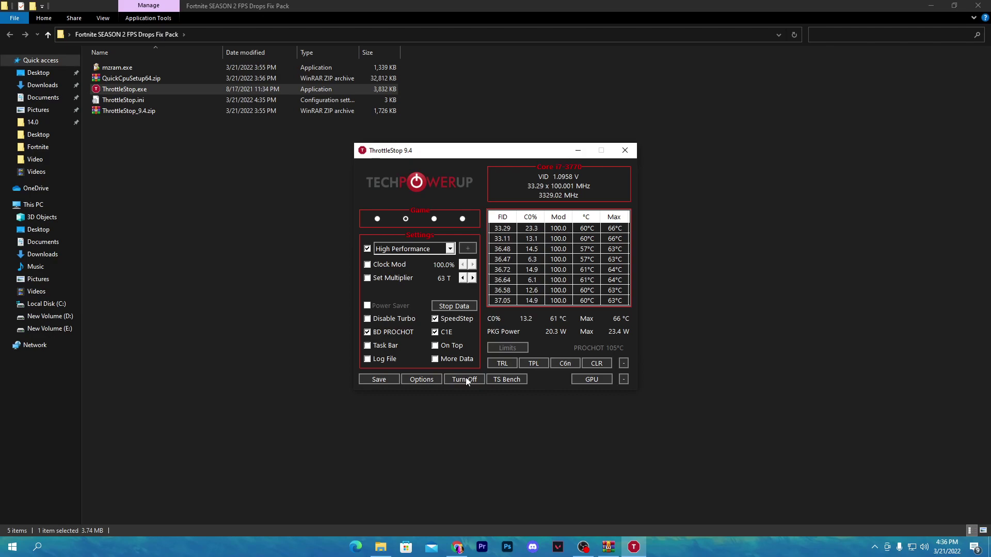
click(578, 151)
- Confirm ThrottleStop is running in the tray and close the fix-pack folder window
click(873, 547)
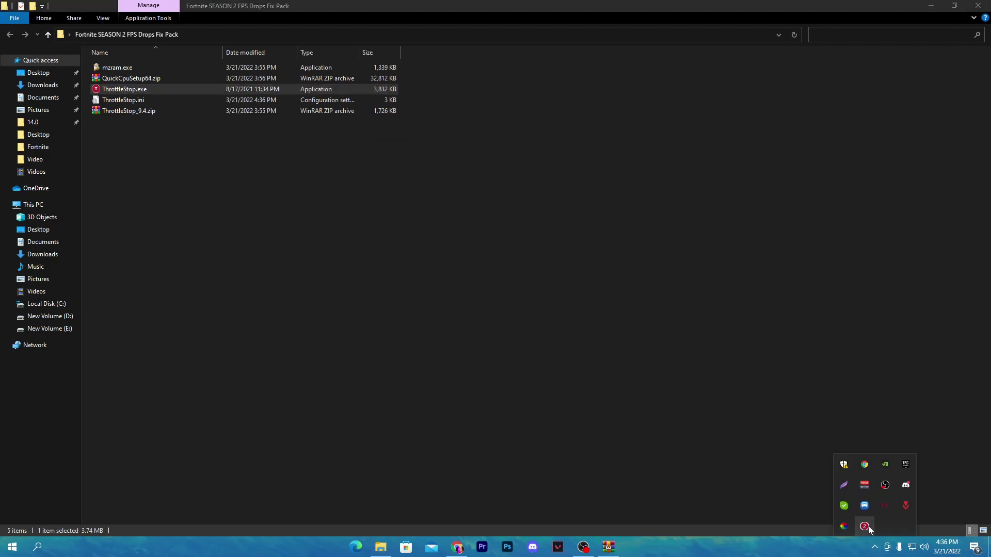
click(874, 546)
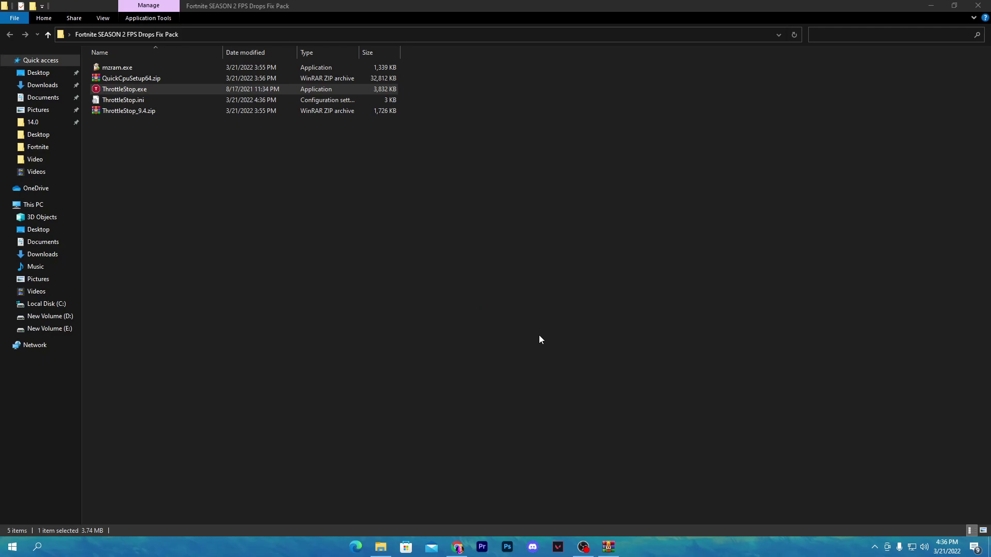
click(982, 5)
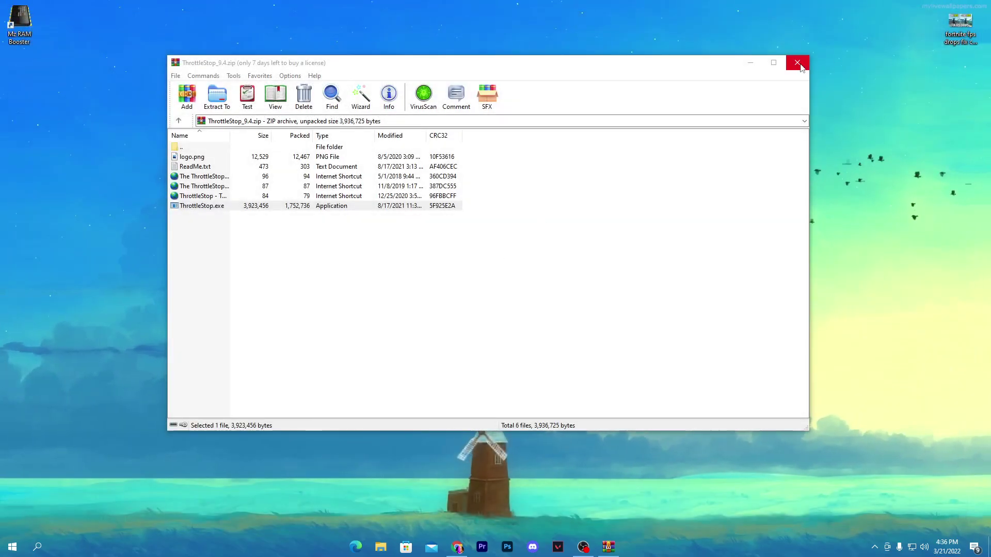
- Close the ThrottleStop archive and open System Configuration by searching 'msc'
click(802, 60)
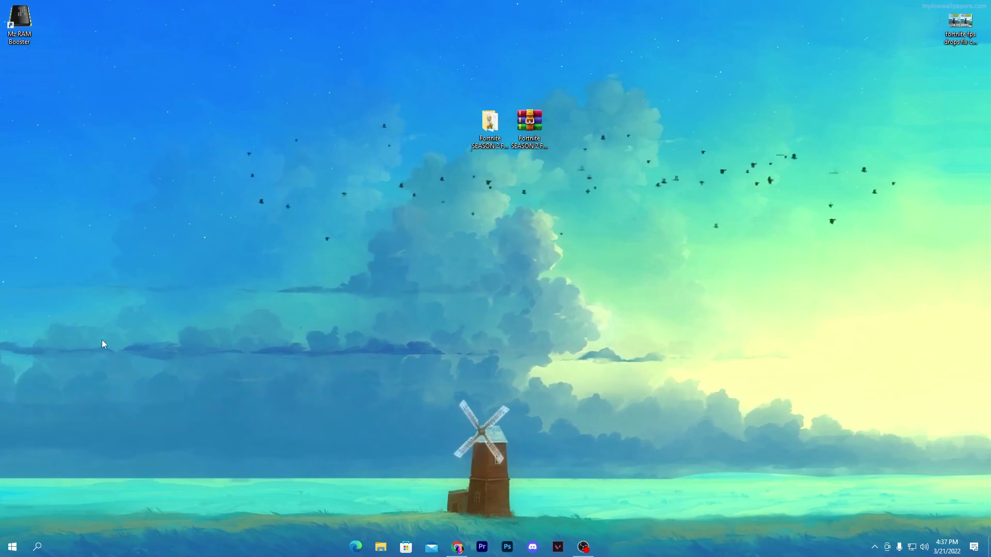
click(38, 546)
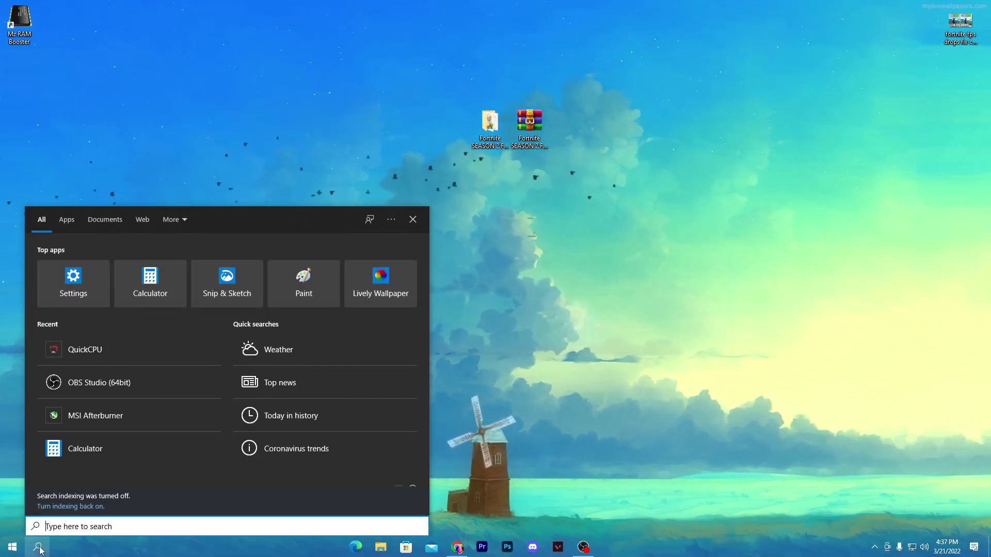
text(msc)
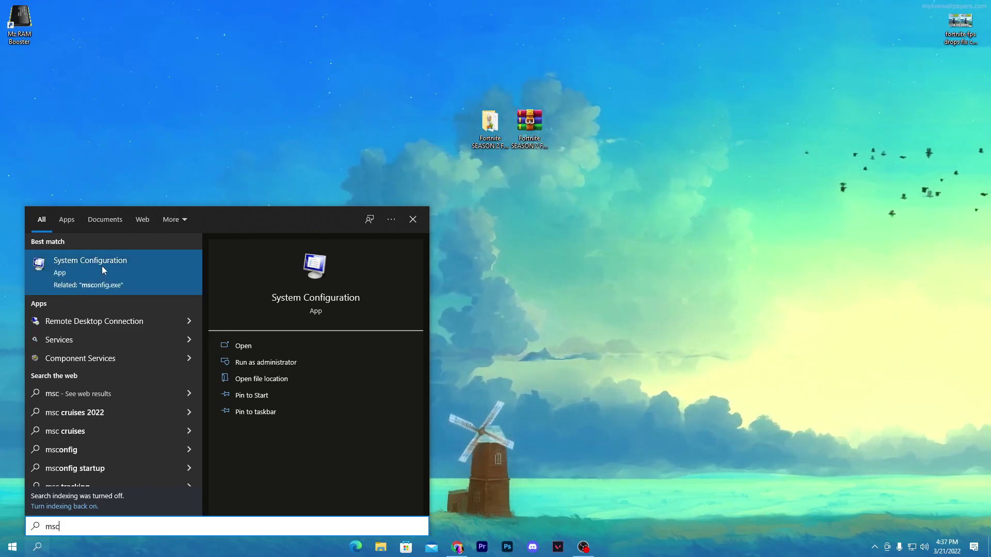
click(124, 262)
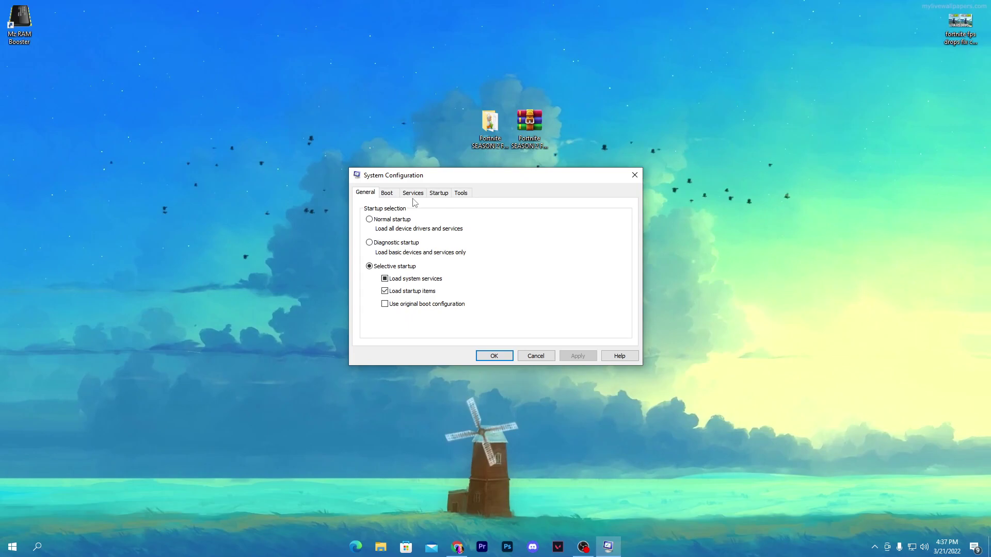
- Set boot to 8 processors with 16384 maximum memory, apply, and decline the restart
click(387, 193)
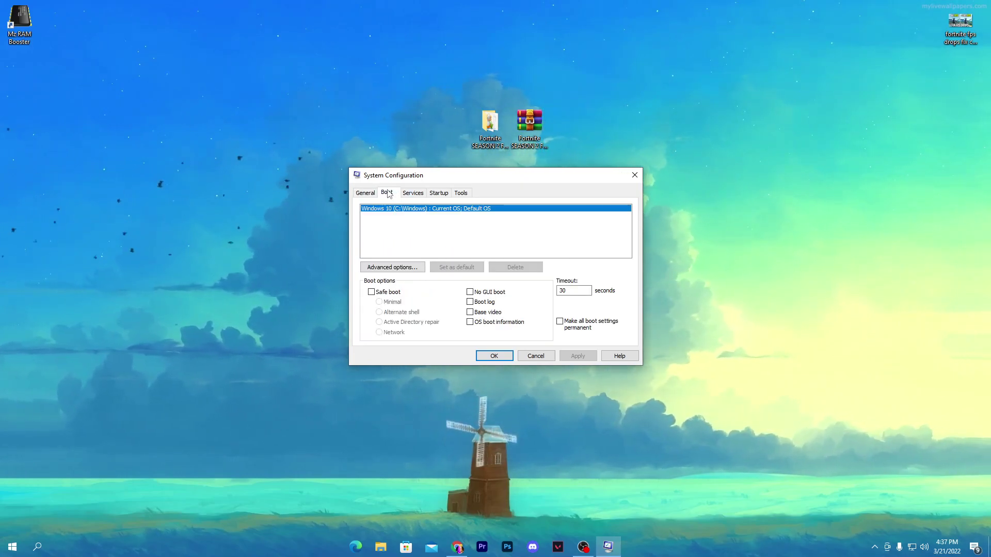
click(382, 267)
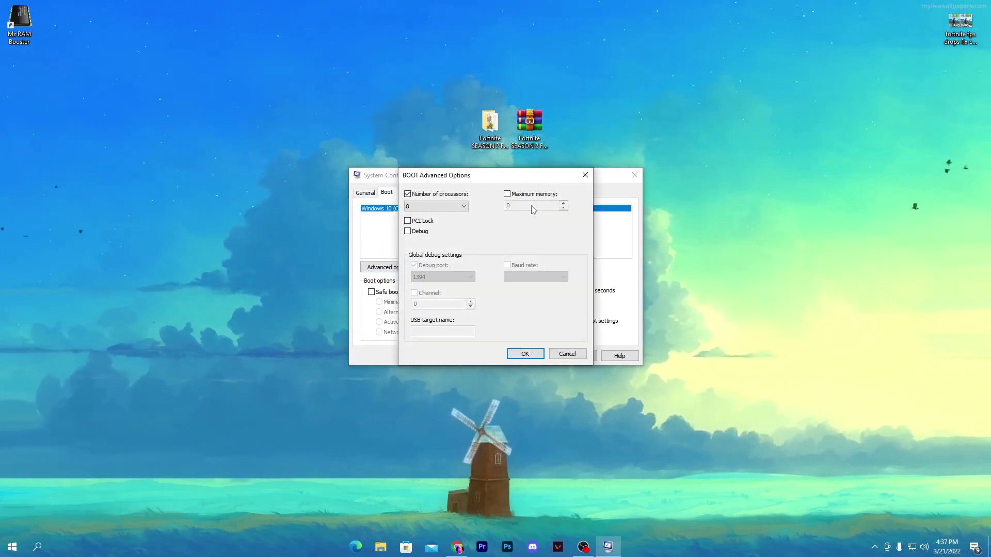
click(516, 194)
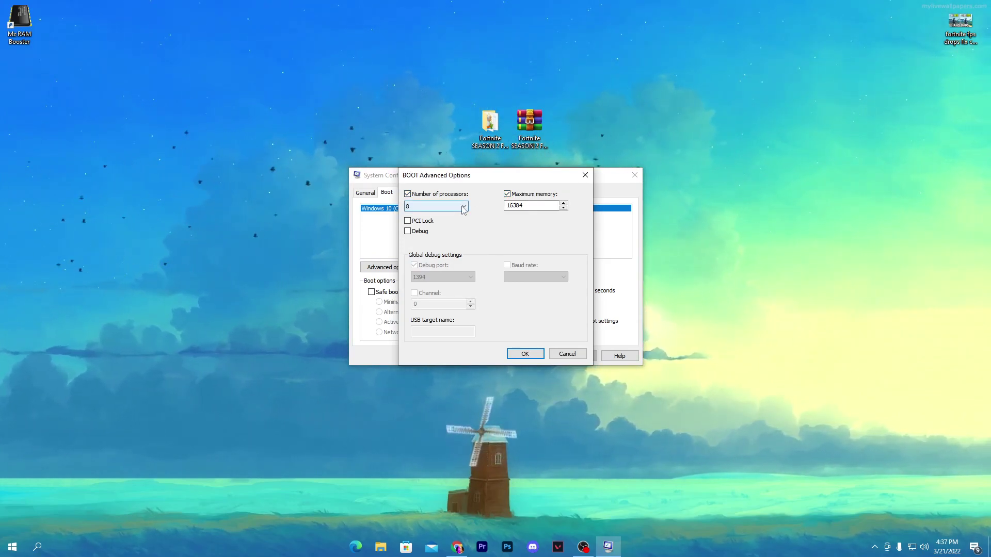
click(436, 206)
click(428, 262)
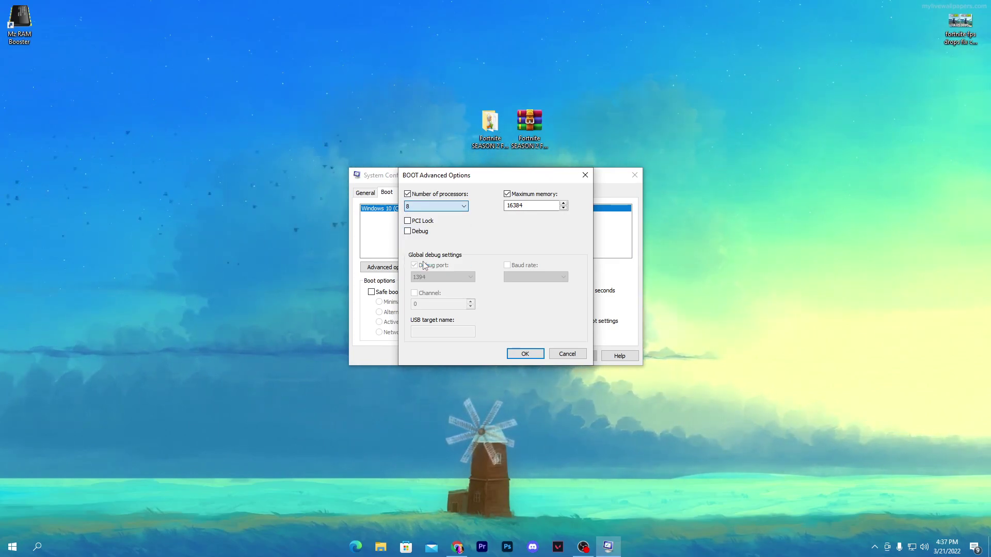
click(427, 207)
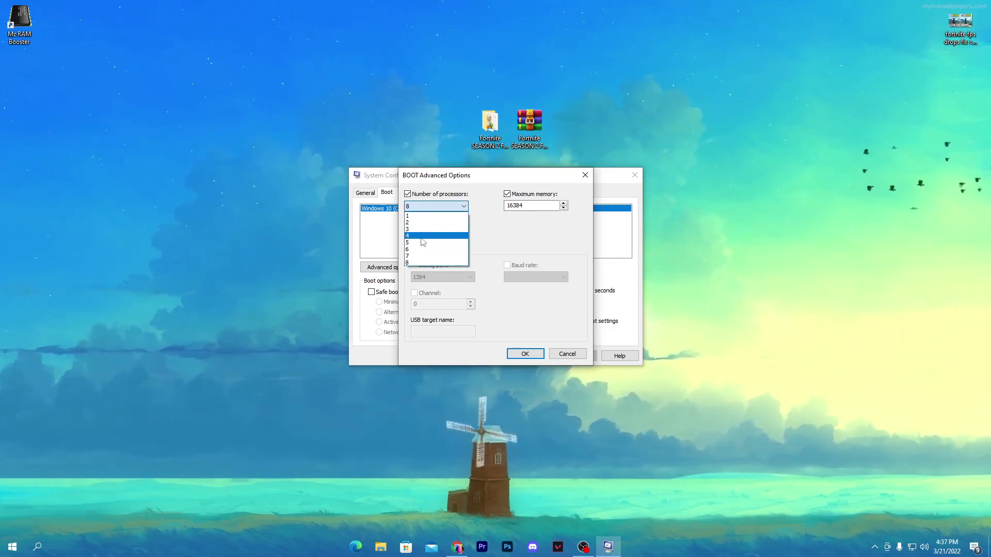
click(427, 262)
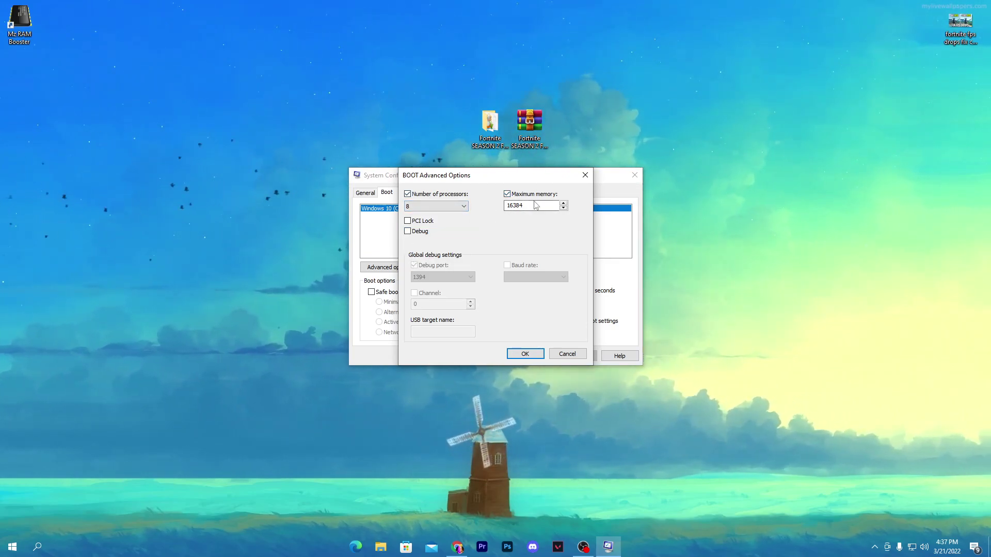
click(525, 354)
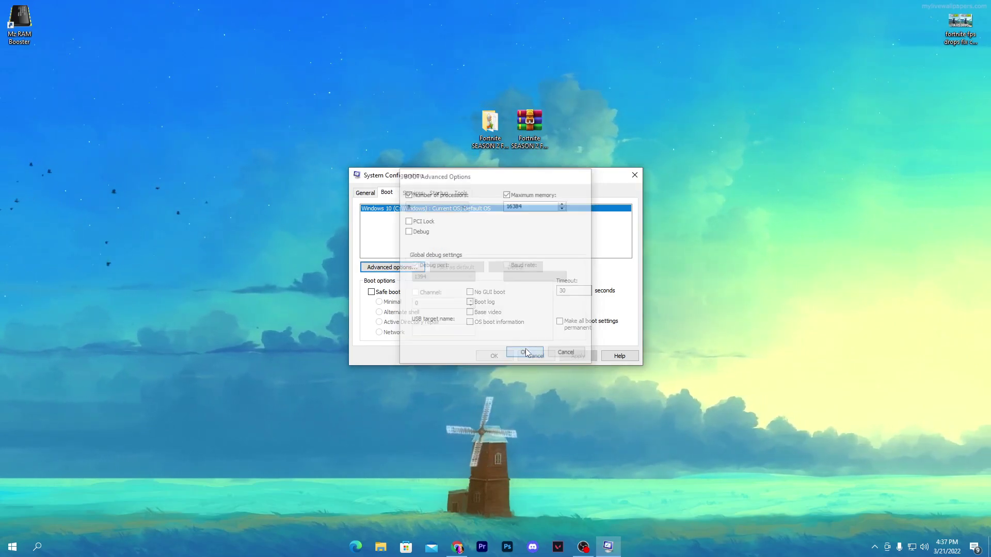
click(578, 356)
click(494, 355)
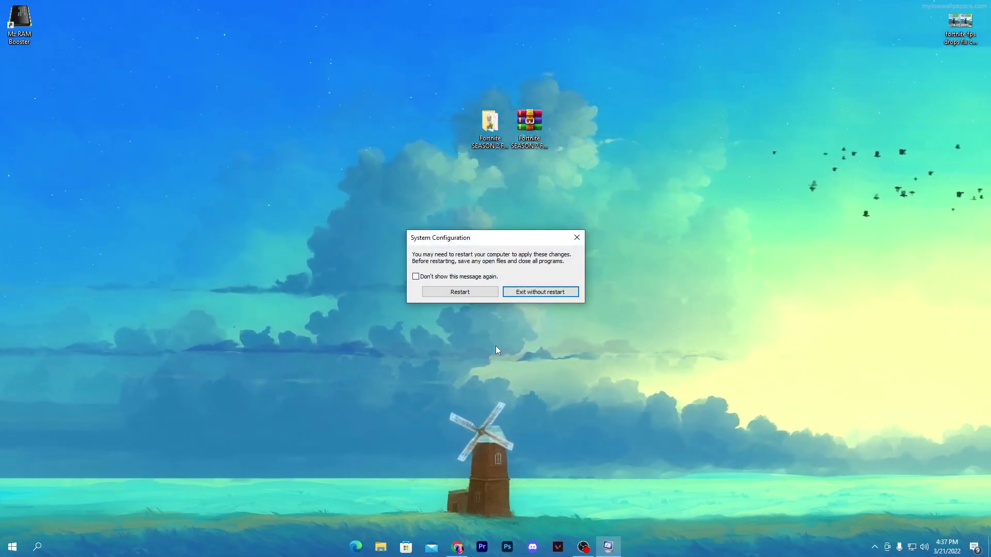
click(578, 238)
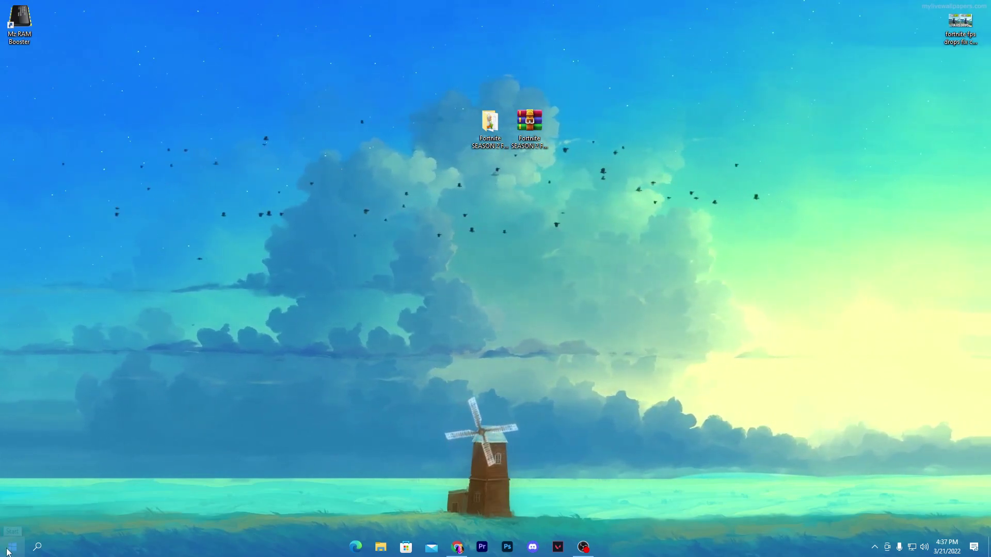
- Browse to C:\Program Files\Epic Games\Fortnite\FortniteGame\Binaries\Win64 and scroll to the FortniteClient executables
click(381, 548)
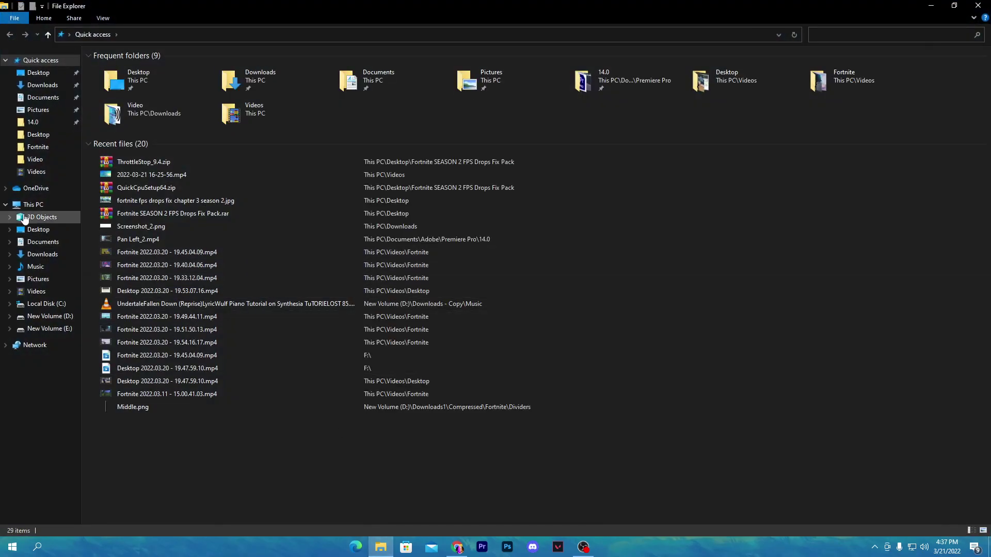
click(45, 305)
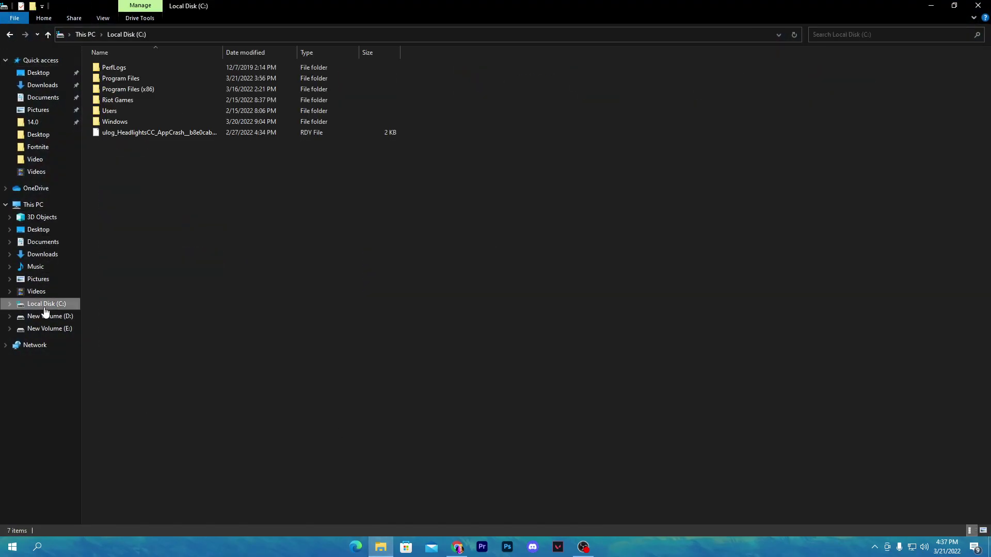
double_click(124, 75)
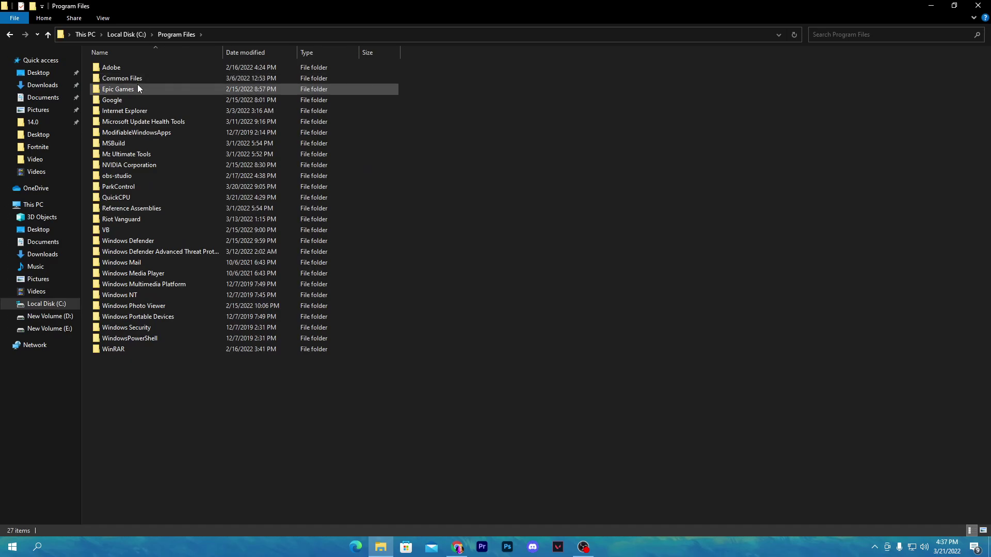
double_click(137, 87)
double_click(135, 67)
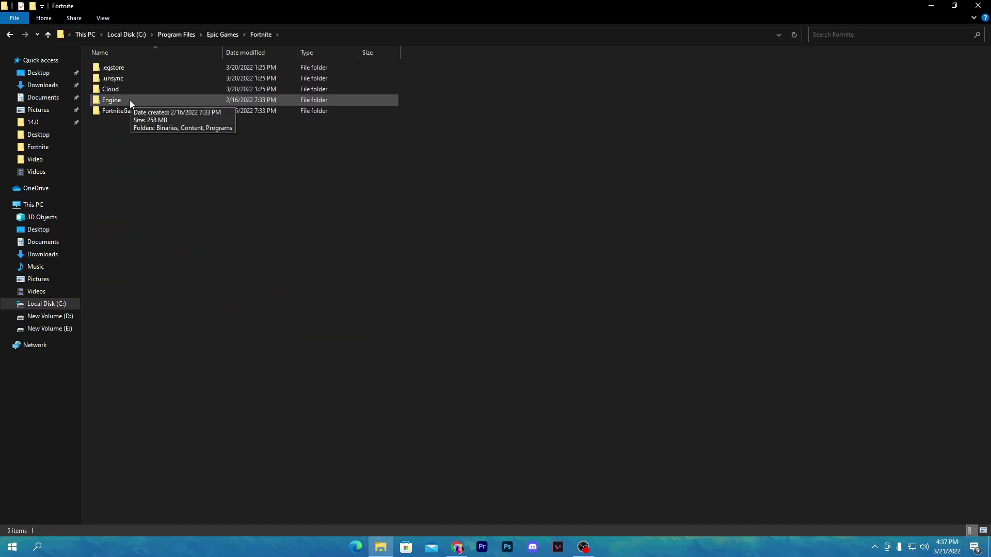
double_click(130, 110)
double_click(135, 69)
double_click(132, 78)
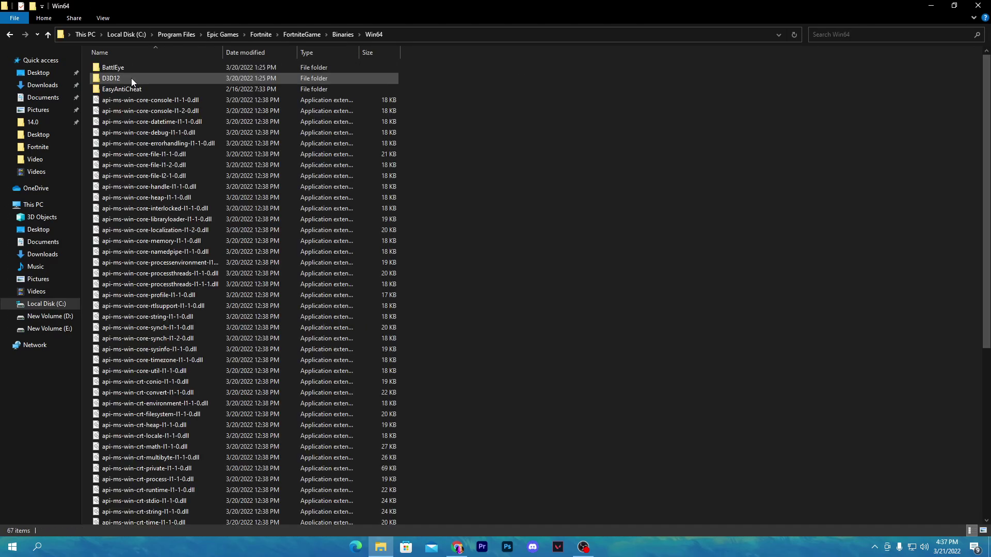
scroll(204, 290, down, 10)
scroll(94, 423, down, 1)
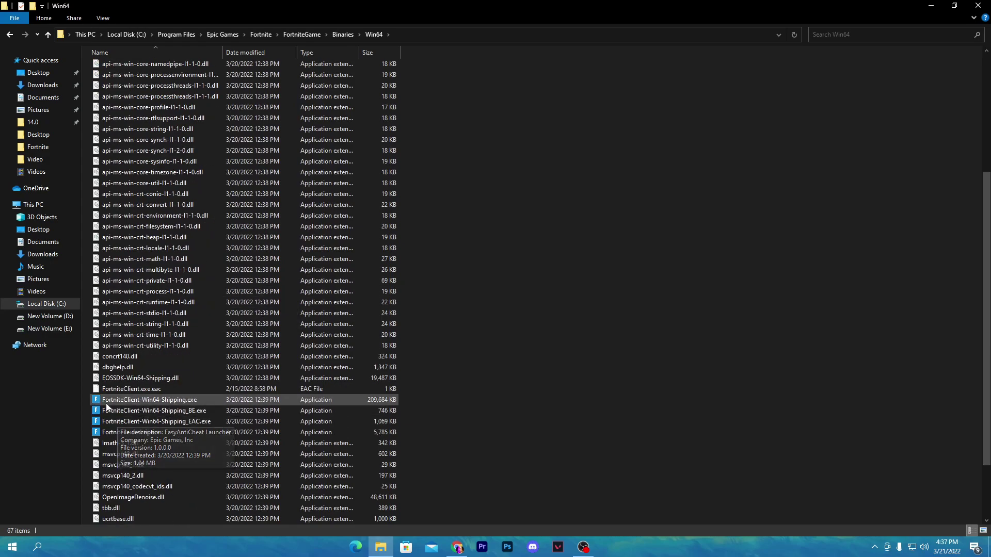
- Disable fullscreen optimizations and override high DPI scaling to Application for FortniteClient-Win64-Shipping.exe, then select the four Fortnite executables
right_click(142, 397)
click(178, 387)
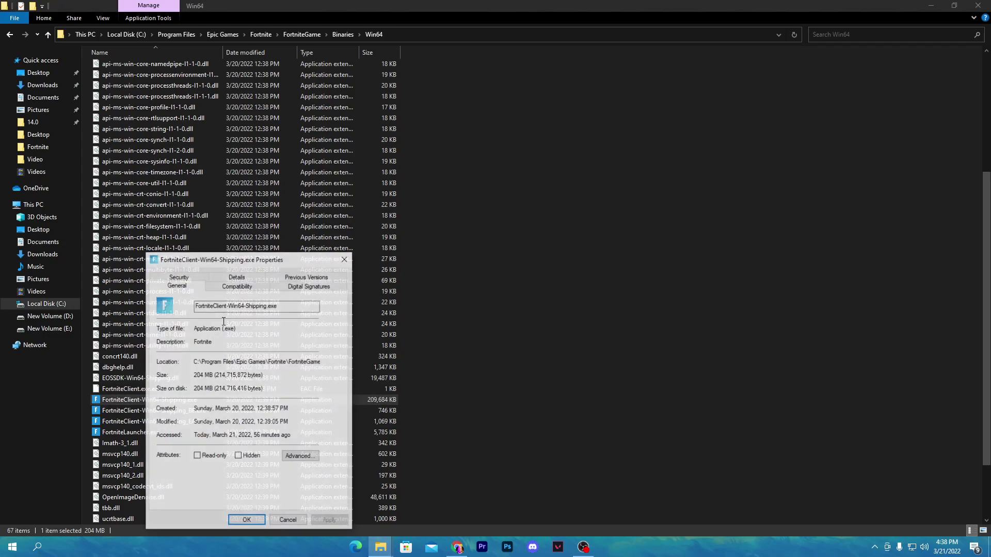
click(242, 288)
drag(242, 255, 313, 139)
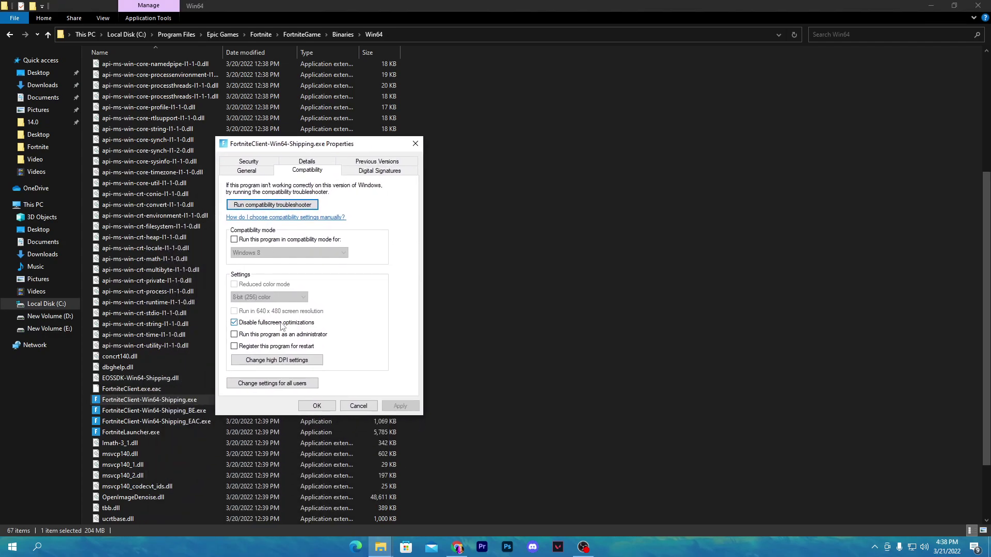
click(267, 360)
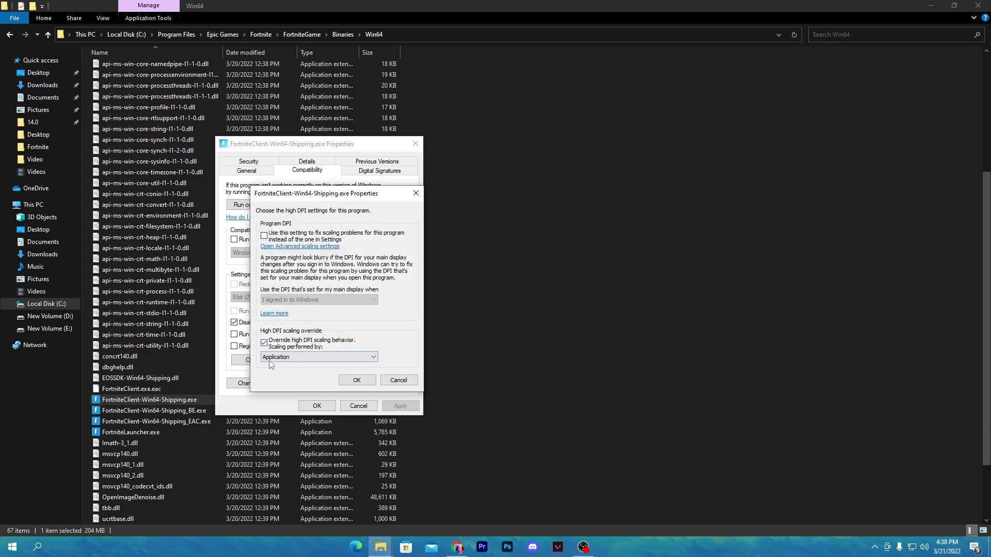
click(354, 380)
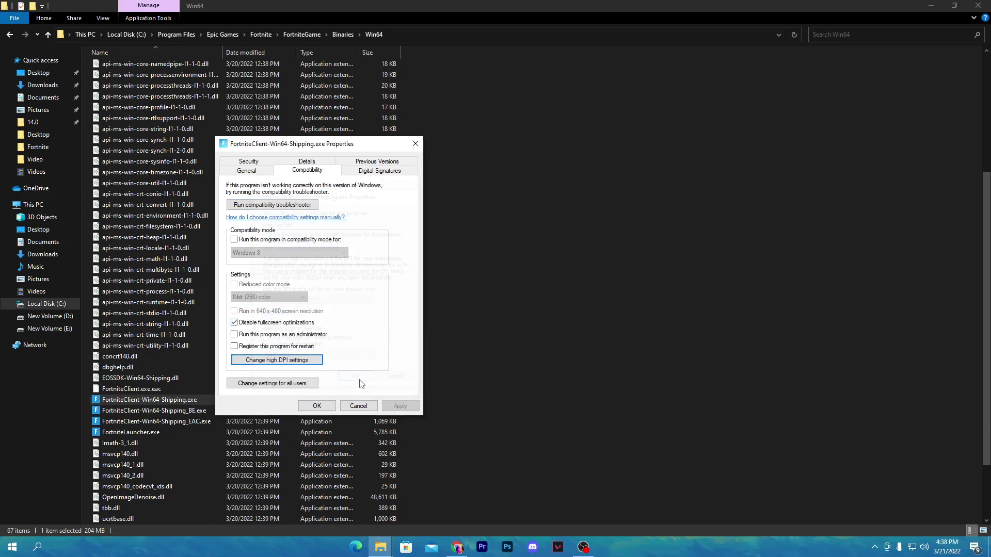
click(317, 406)
drag(411, 403, 256, 431)
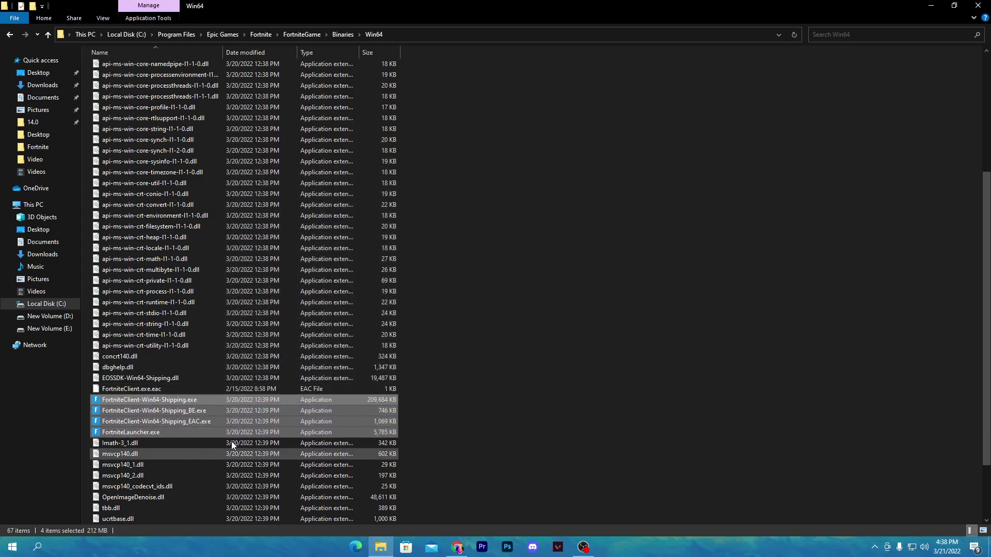